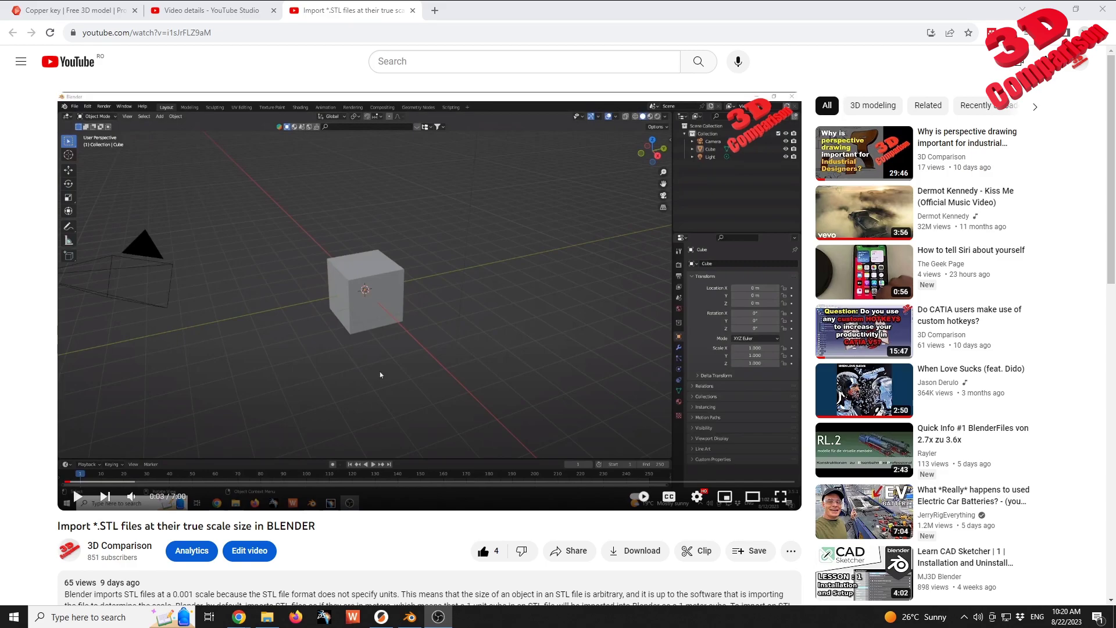
# Step: Seek the STL scale tutorial via 1:36 to 4:19, where the imported copper key appears
pyautogui.scroll(-5, 42, 430)
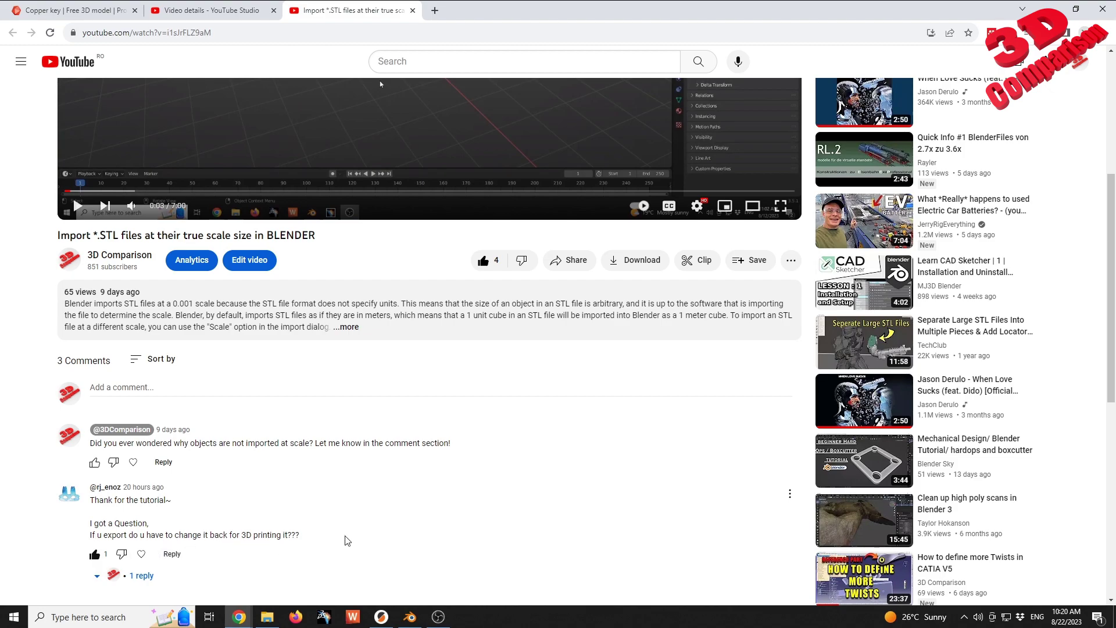
pyautogui.scroll(3, 328, 492)
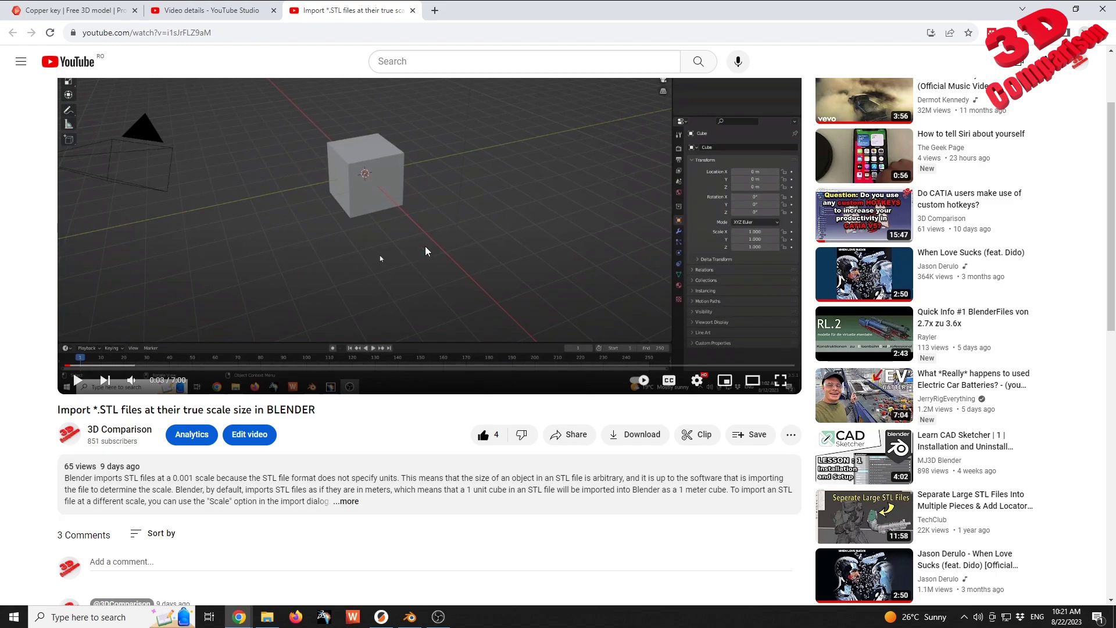
pyautogui.scroll(2, 386, 499)
pyautogui.click(233, 487)
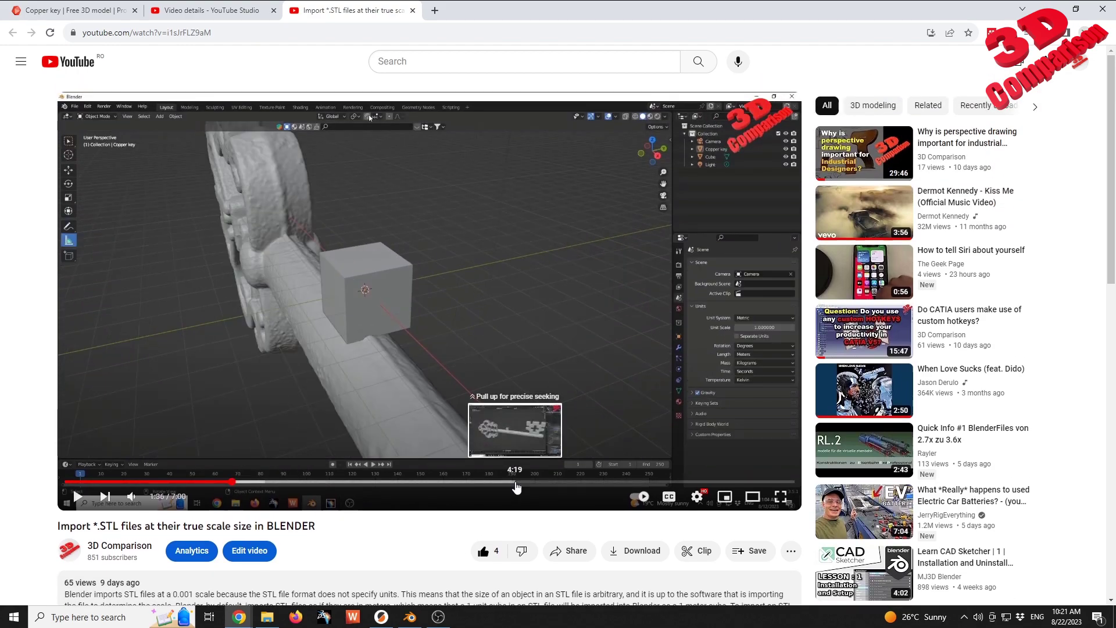
pyautogui.click(515, 481)
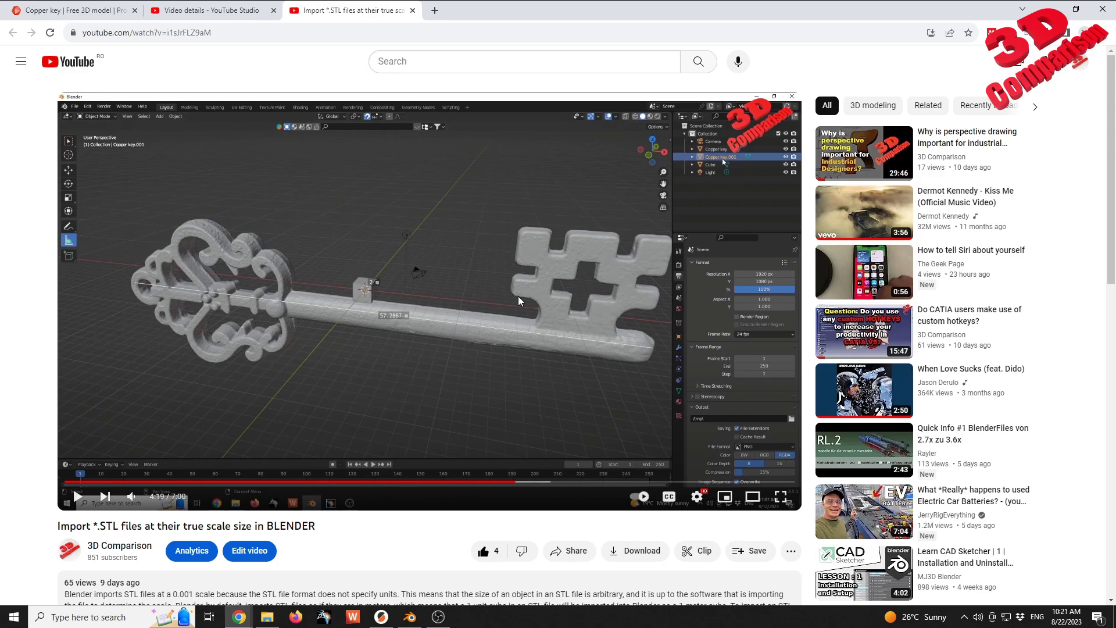
# Step: Look over the Artec Copper key download and license section, then bring Blender's default scene forward
pyautogui.click(100, 11)
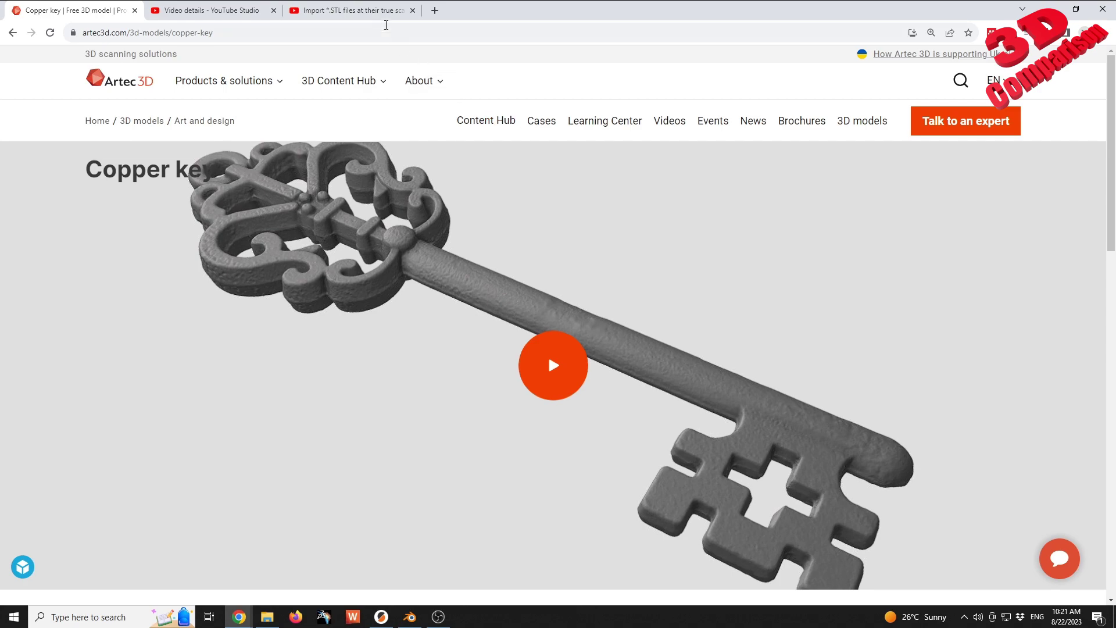
pyautogui.scroll(-2, 649, 413)
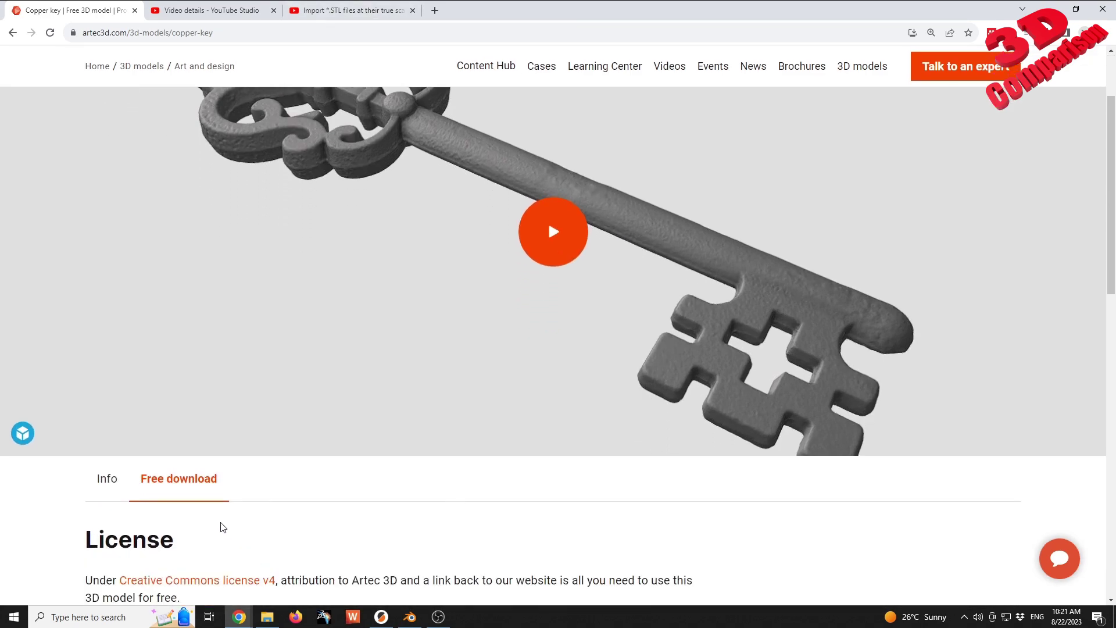
pyautogui.scroll(3, 466, 237)
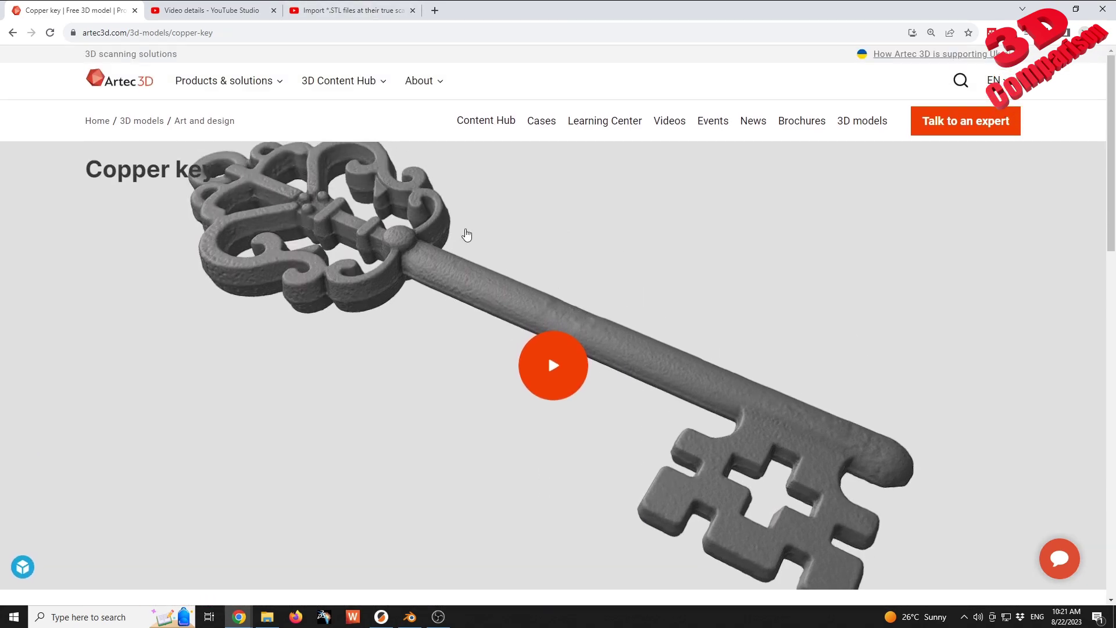
pyautogui.click(360, 10)
pyautogui.click(410, 616)
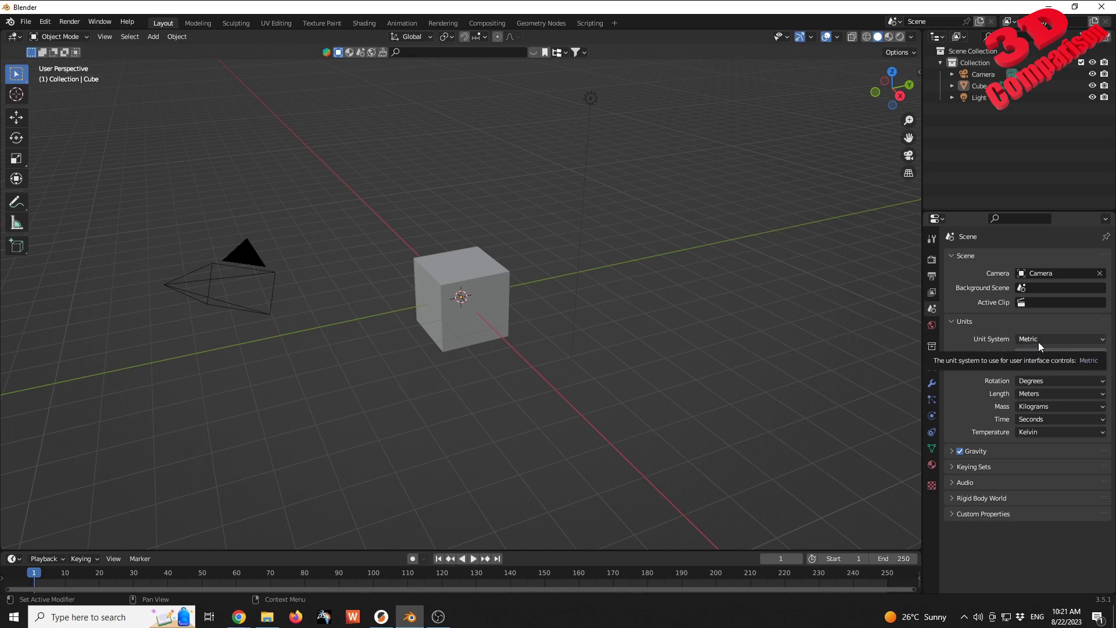
# Step: Browse the STL import dialog to Downloads > copper-key-stl (1) > Copper key.stl
pyautogui.click(25, 21)
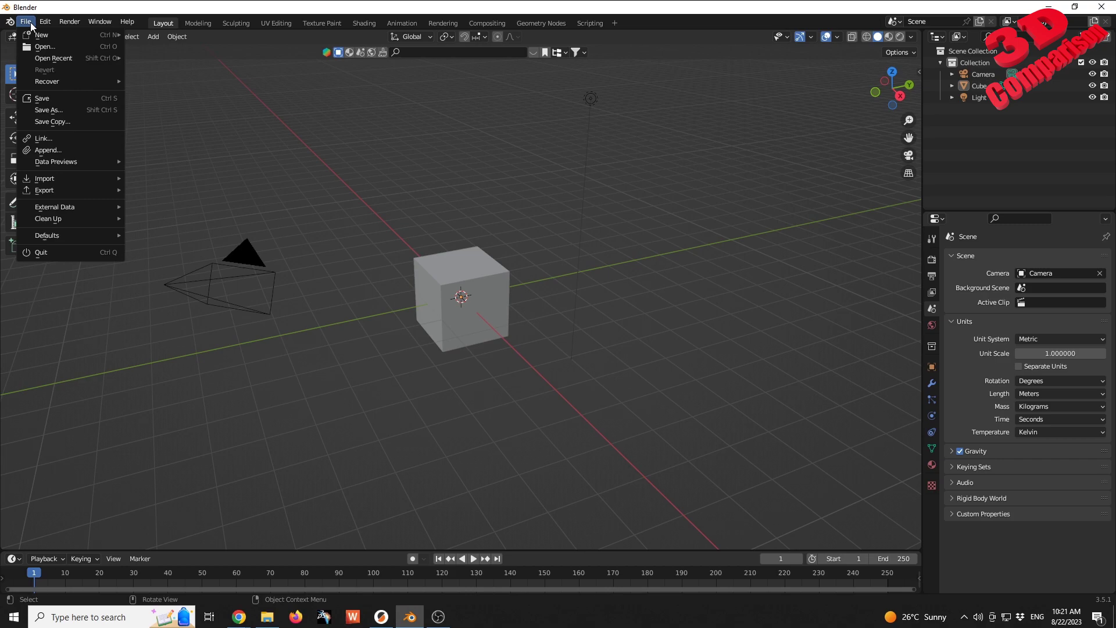
pyautogui.moveTo(77, 182)
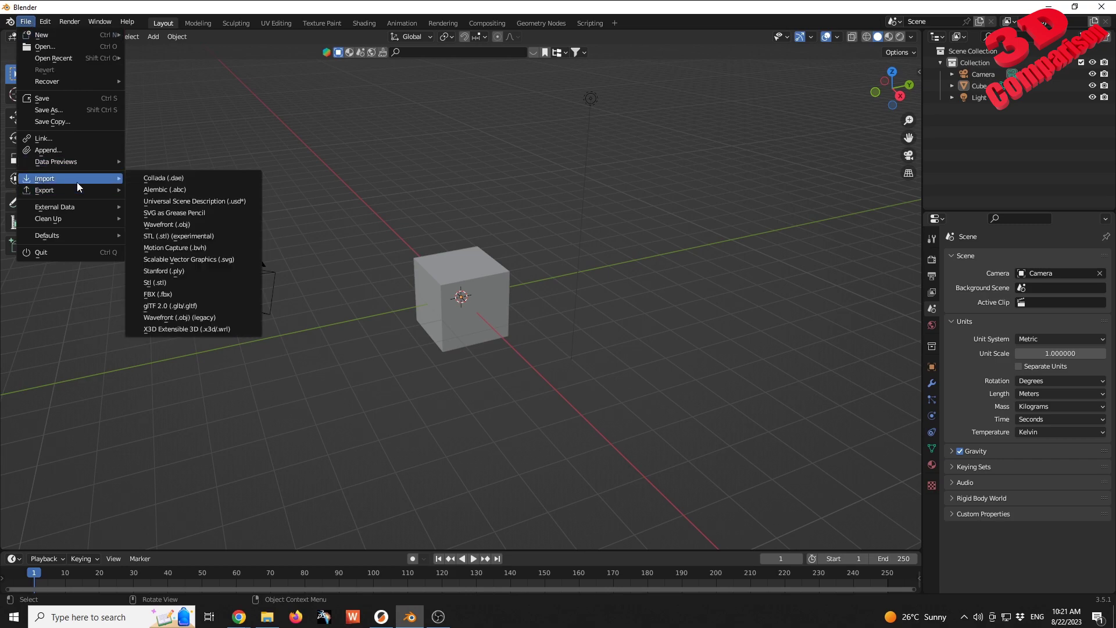
pyautogui.click(186, 280)
pyautogui.click(298, 302)
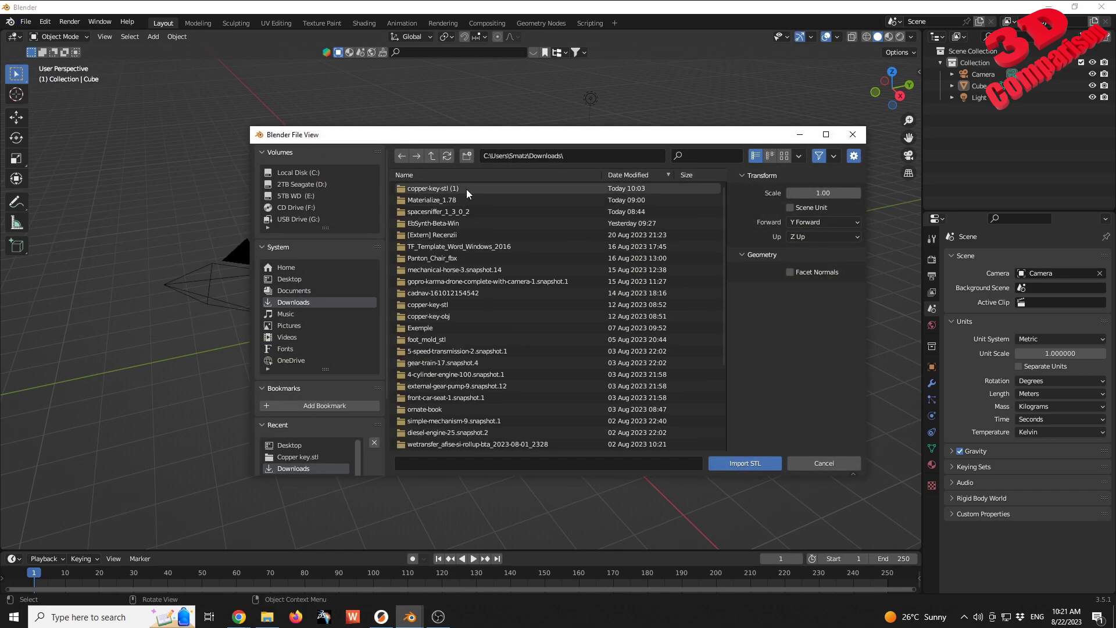
pyautogui.doubleClick(456, 186)
pyautogui.doubleClick(456, 189)
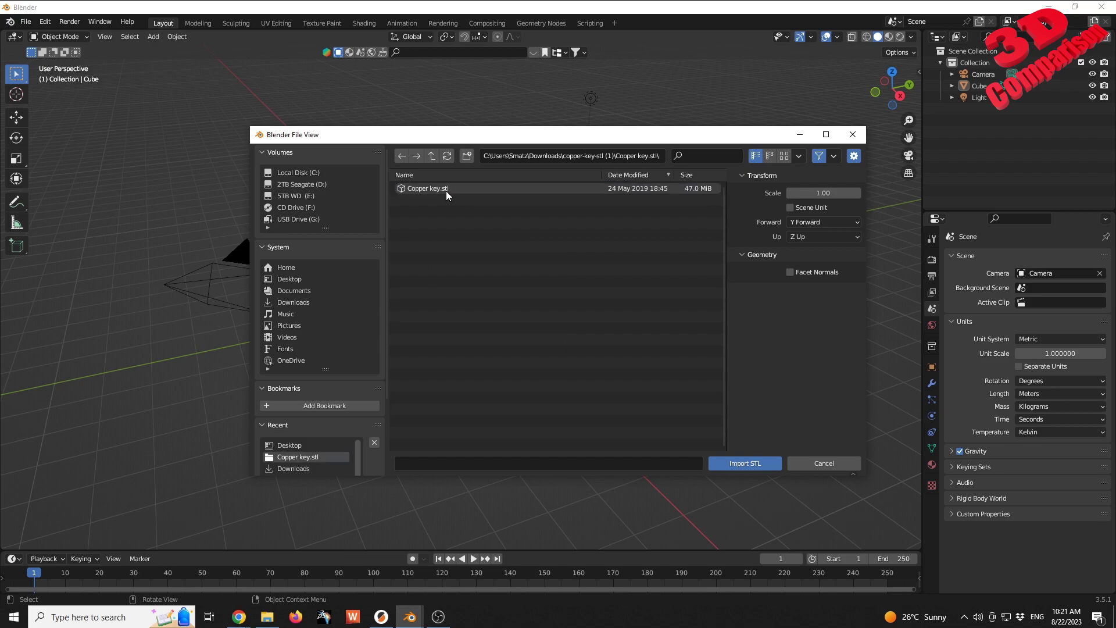
pyautogui.click(439, 191)
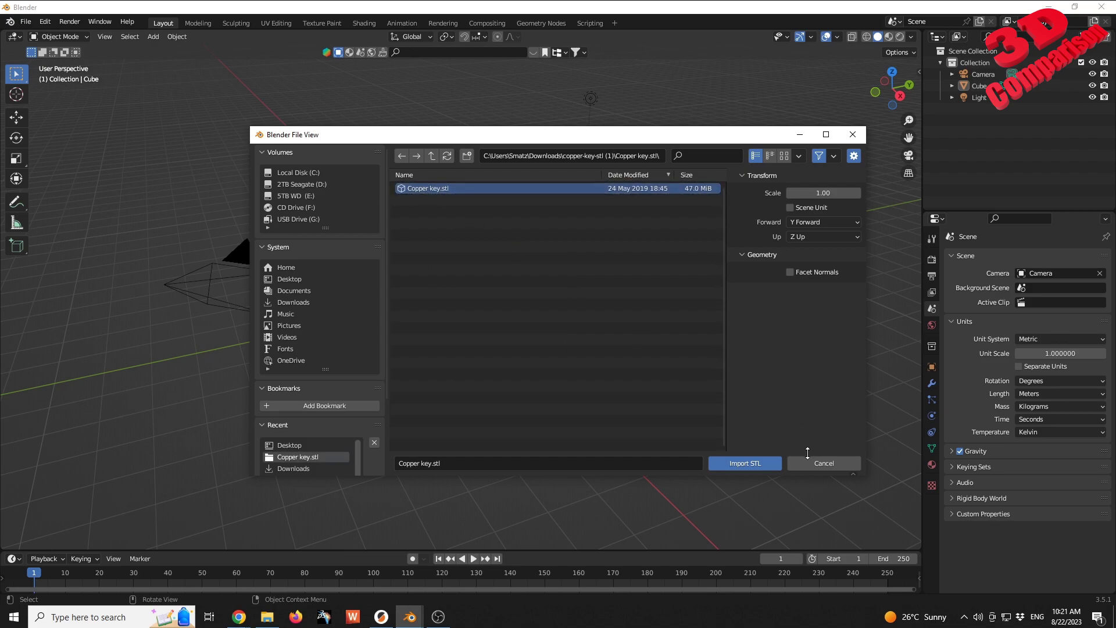
# Step: Import the copper key, orbit to see it side-on, and bring PrusaSlicer forward
pyautogui.click(746, 463)
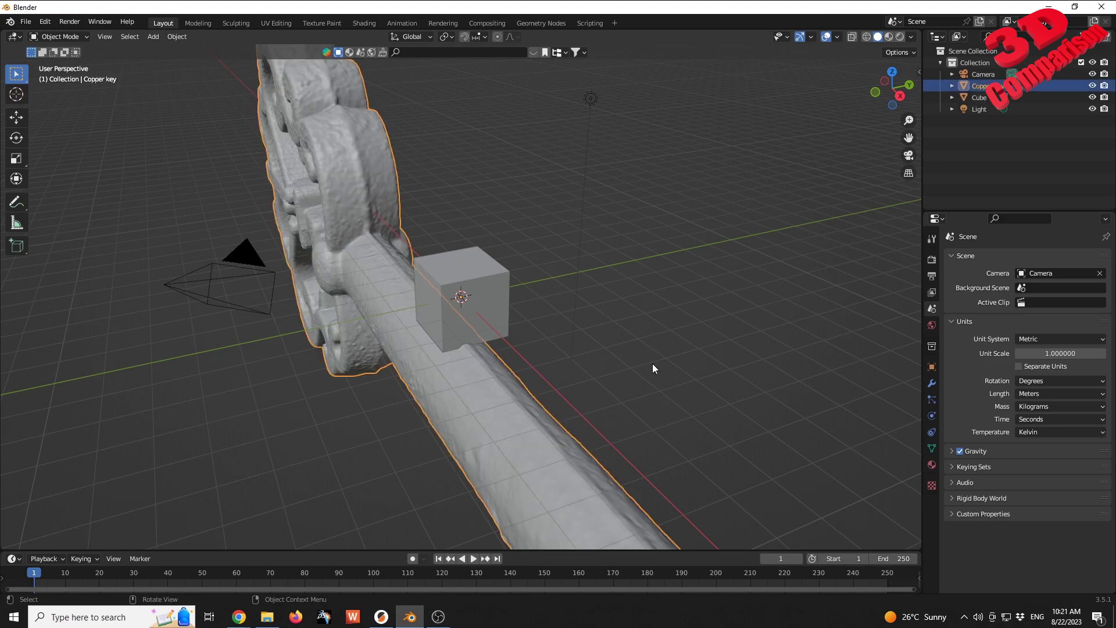
pyautogui.moveTo(614, 362); pyautogui.dragTo(505, 302, button='middle')
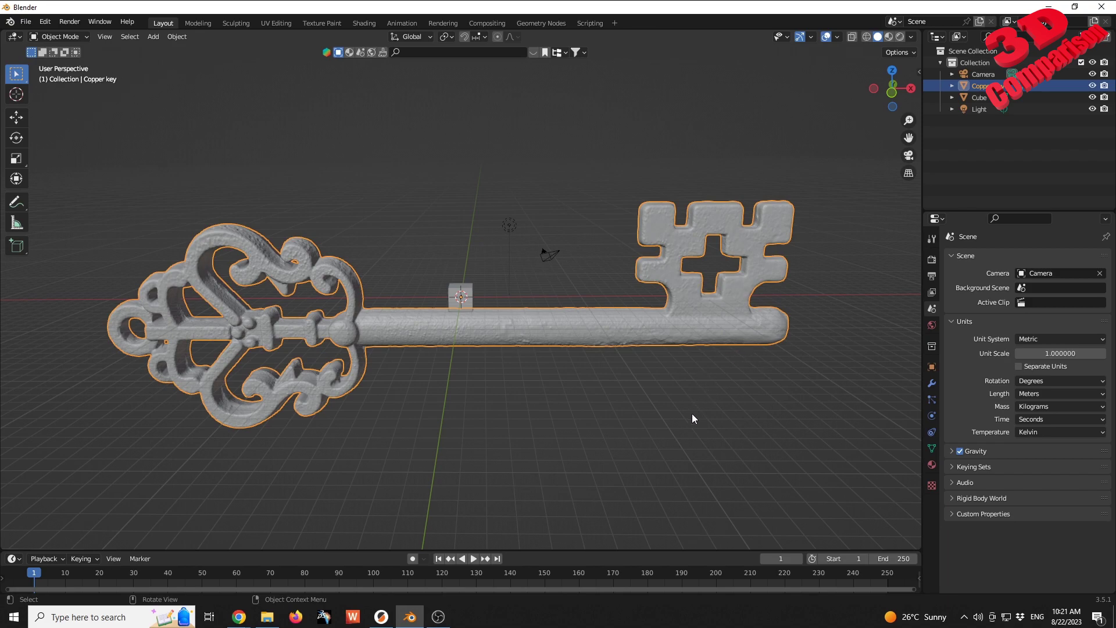
pyautogui.click(381, 615)
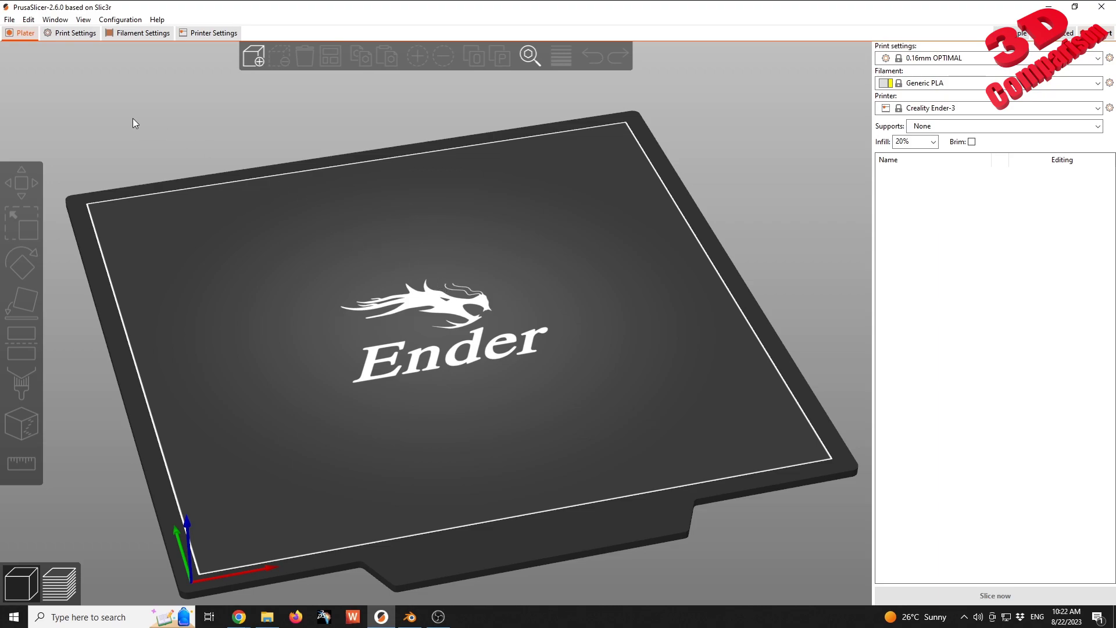
# Step: Load Downloads > copper-key-stl (1) > Copper key.stl onto the Ender-3 plate
pyautogui.click(9, 20)
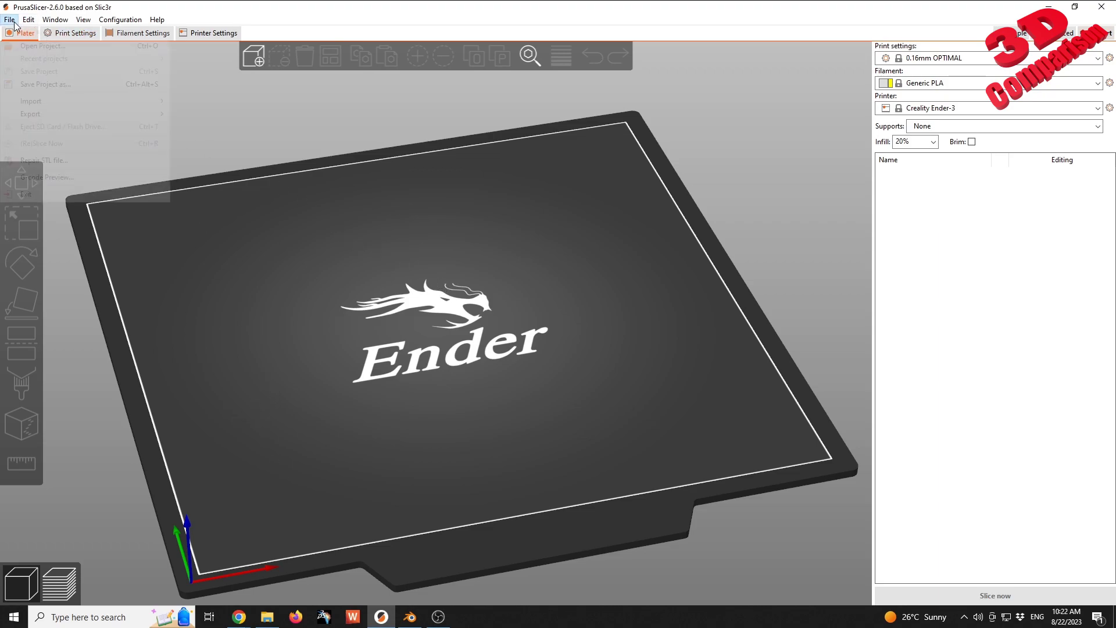
pyautogui.moveTo(65, 102)
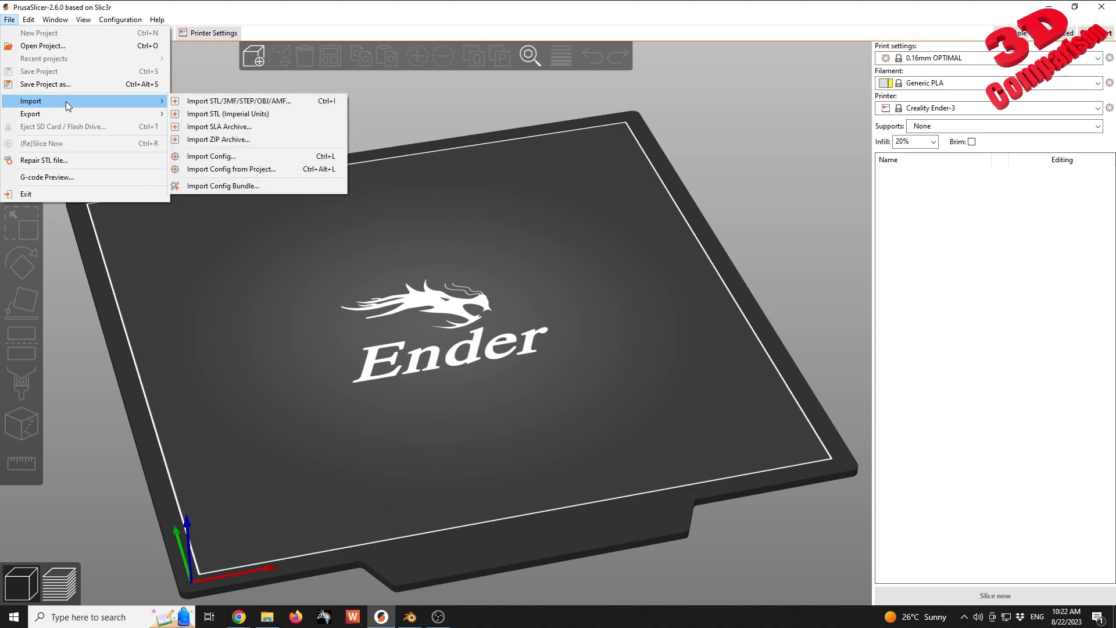
pyautogui.click(255, 100)
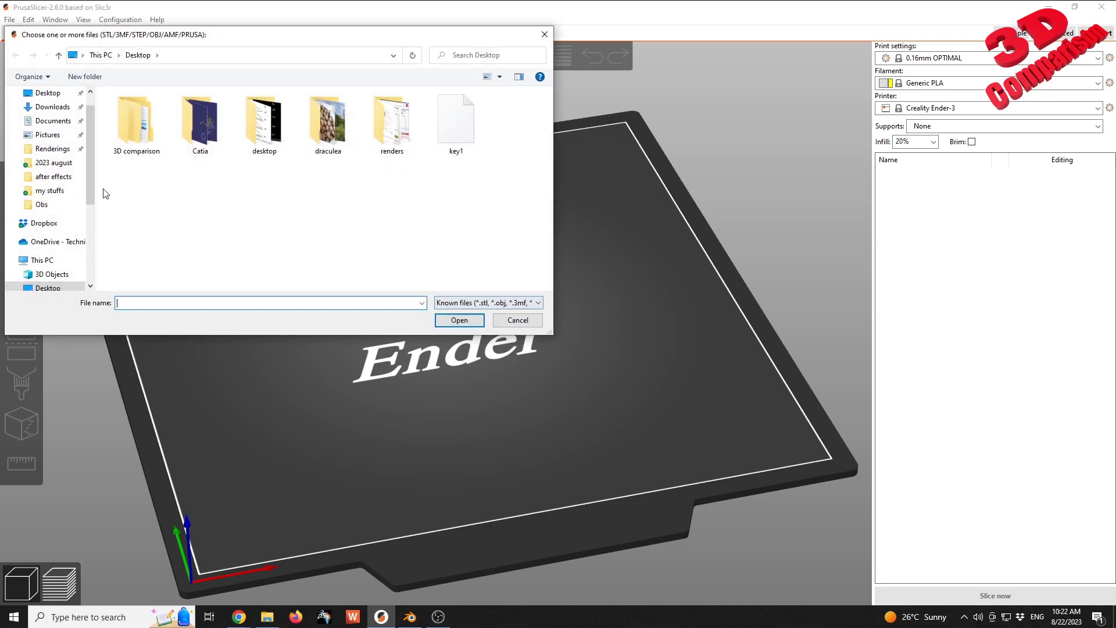
pyautogui.scroll(1, 61, 139)
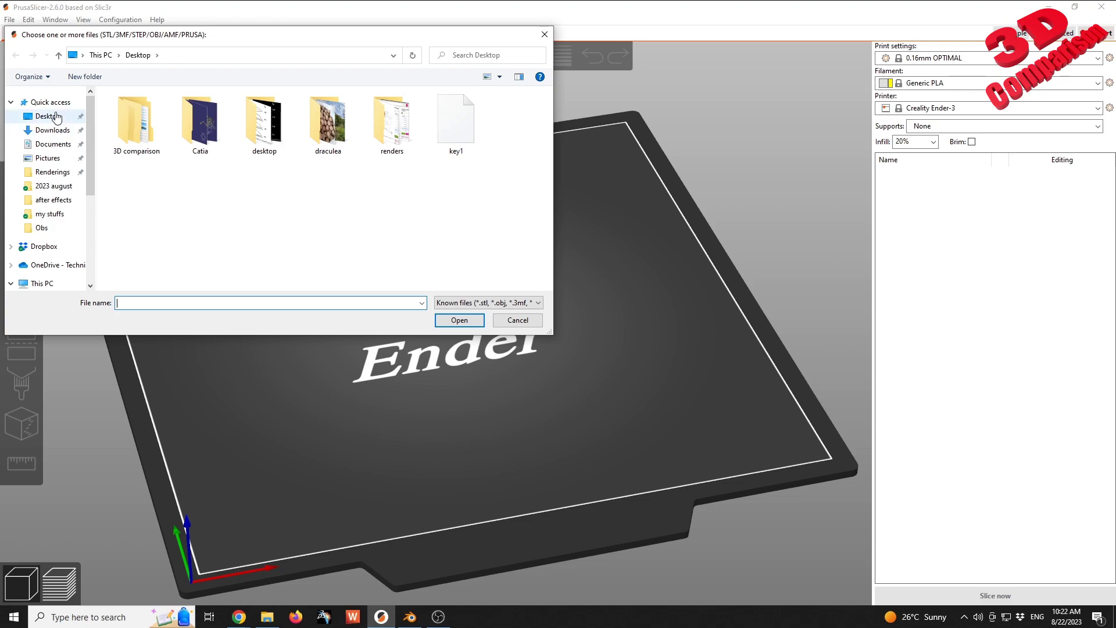
pyautogui.click(52, 102)
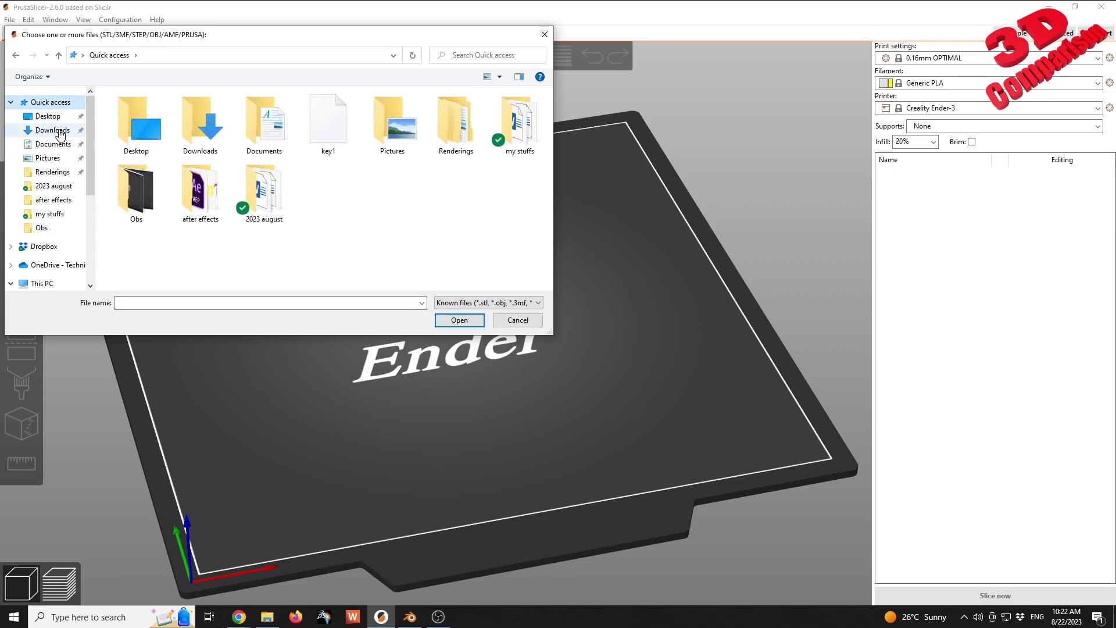
pyautogui.click(55, 130)
pyautogui.doubleClick(153, 127)
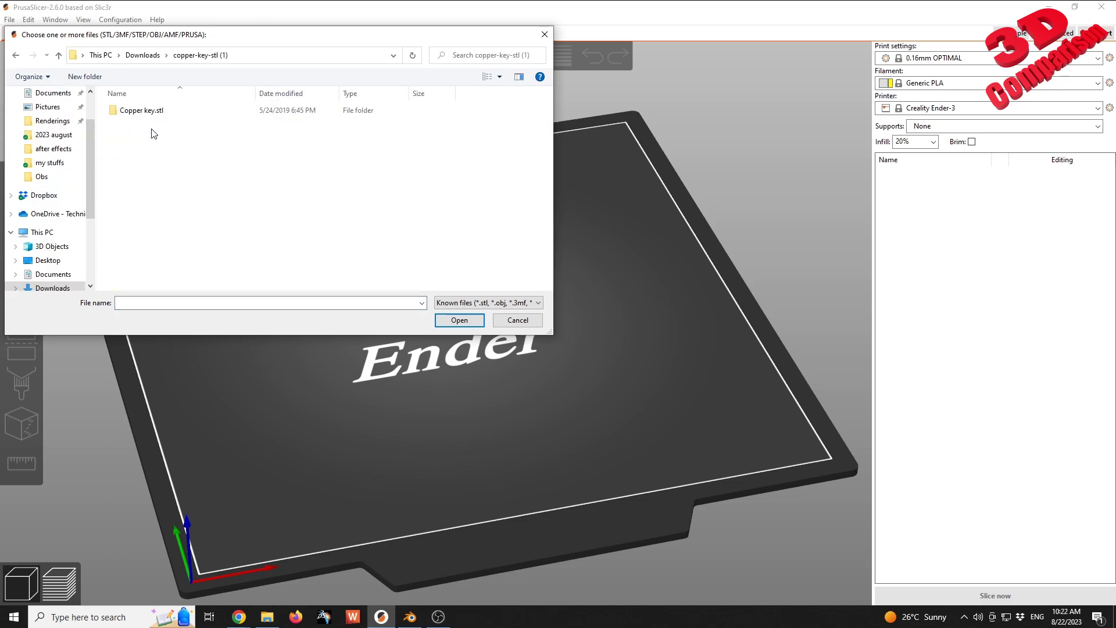
pyautogui.doubleClick(161, 112)
pyautogui.click(156, 111)
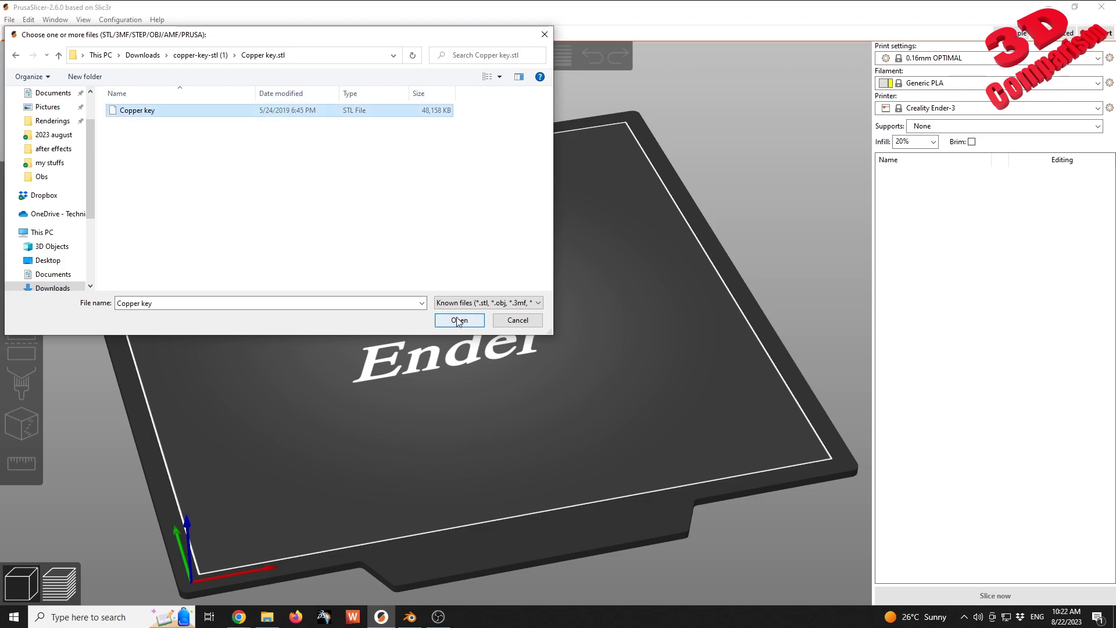
pyautogui.click(480, 320)
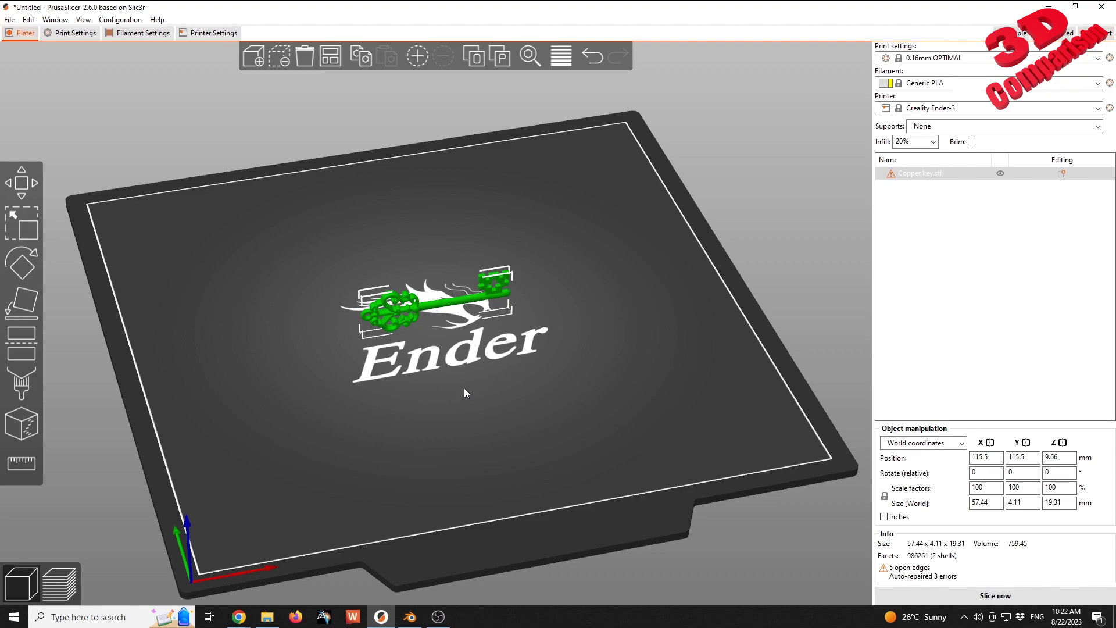
# Step: Lay the copper key flat on its broad face using Place on Face, then orbit to check
pyautogui.moveTo(445, 382); pyautogui.dragTo(484, 359, button='middle')
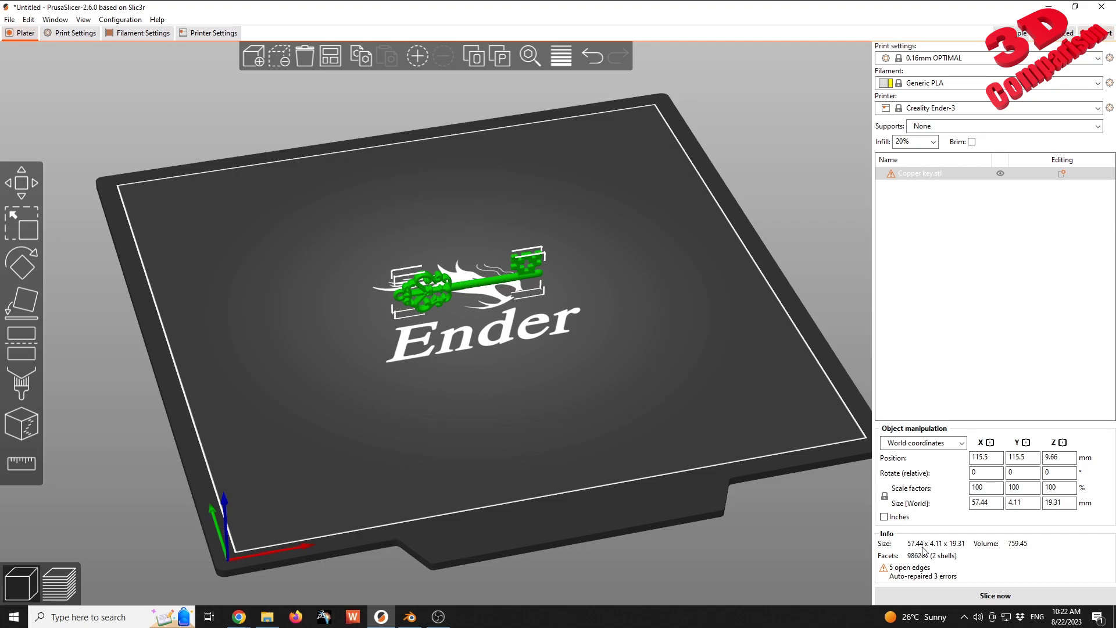
pyautogui.scroll(5, 476, 286)
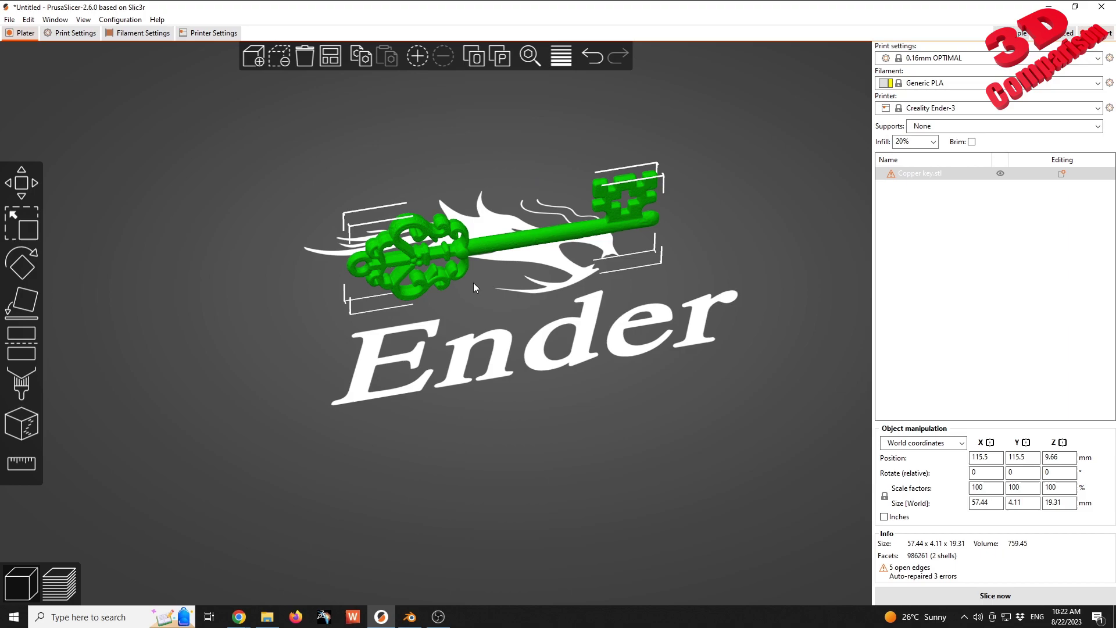
pyautogui.click(26, 302)
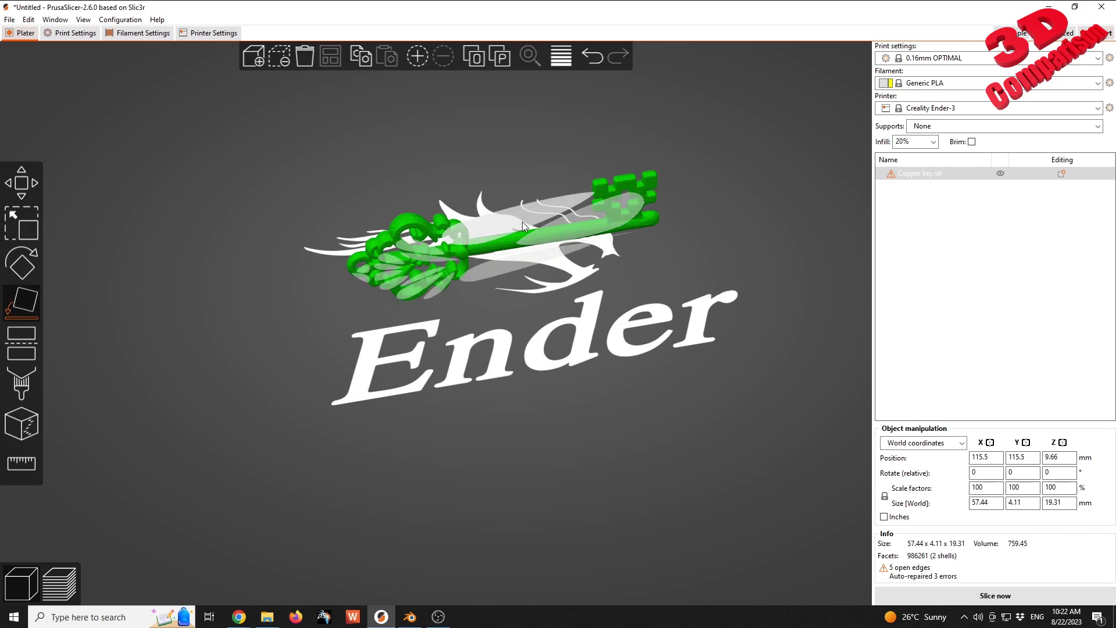
pyautogui.click(522, 221)
pyautogui.moveTo(553, 377)
pyautogui.mouseDown()
pyautogui.moveTo(584, 341)
pyautogui.moveTo(554, 384)
pyautogui.mouseUp()
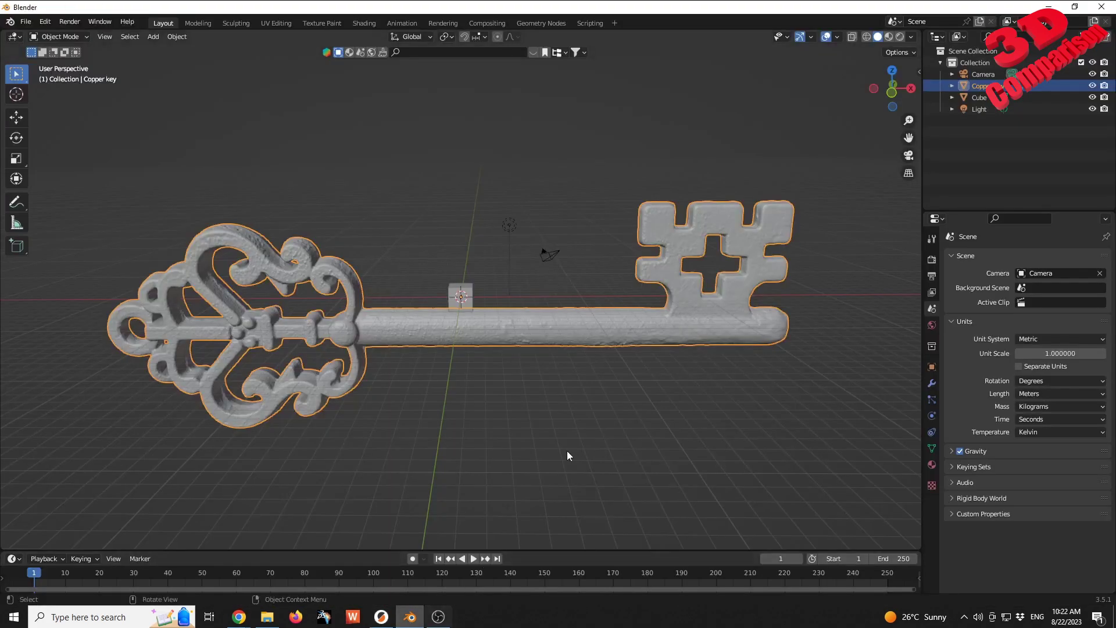
# Step: Select the copper key and view it in Front Orthographic (Numpad 1)
pyautogui.click(580, 419)
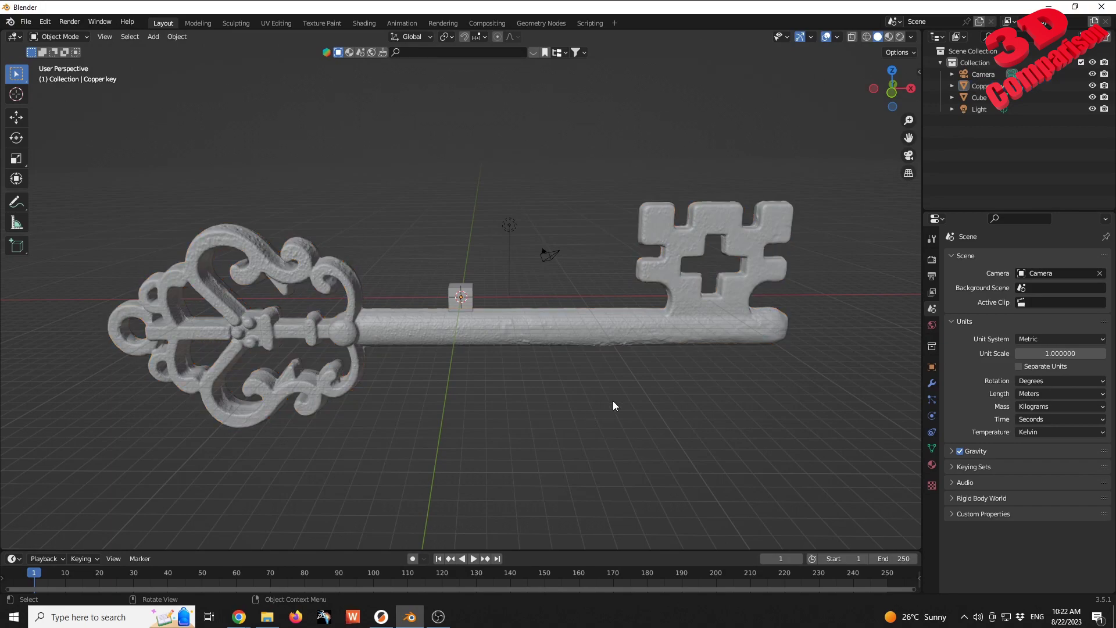
pyautogui.click(690, 329)
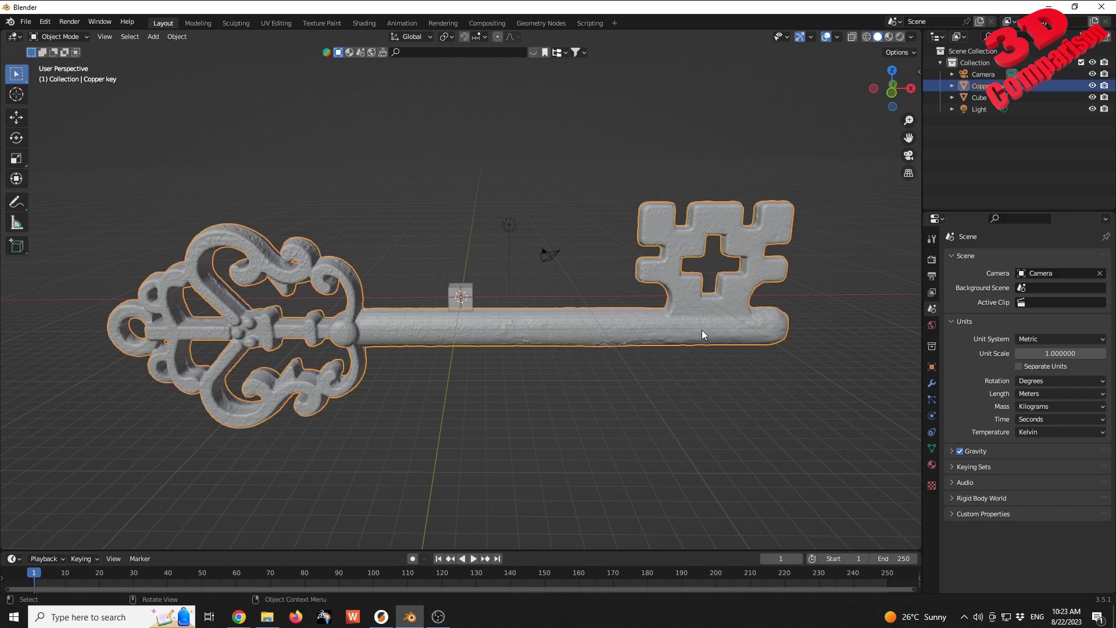
pyautogui.press('KP_1')
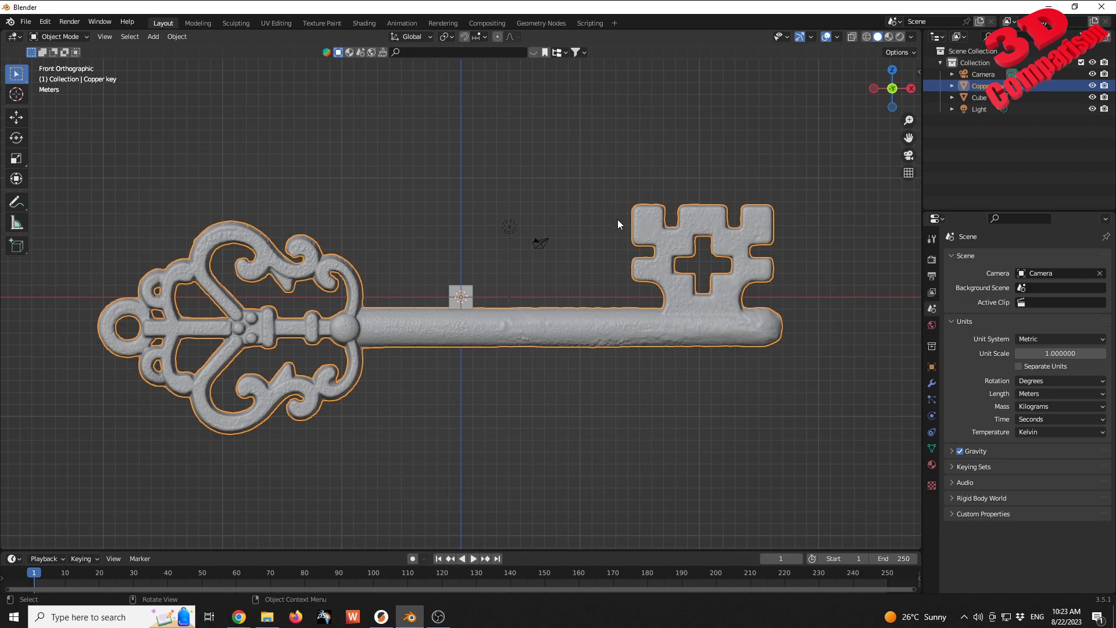
# Step: In Edit Mode with X-ray on, box-select the key's bit and extrude it upward along Z
pyautogui.press('Tab')
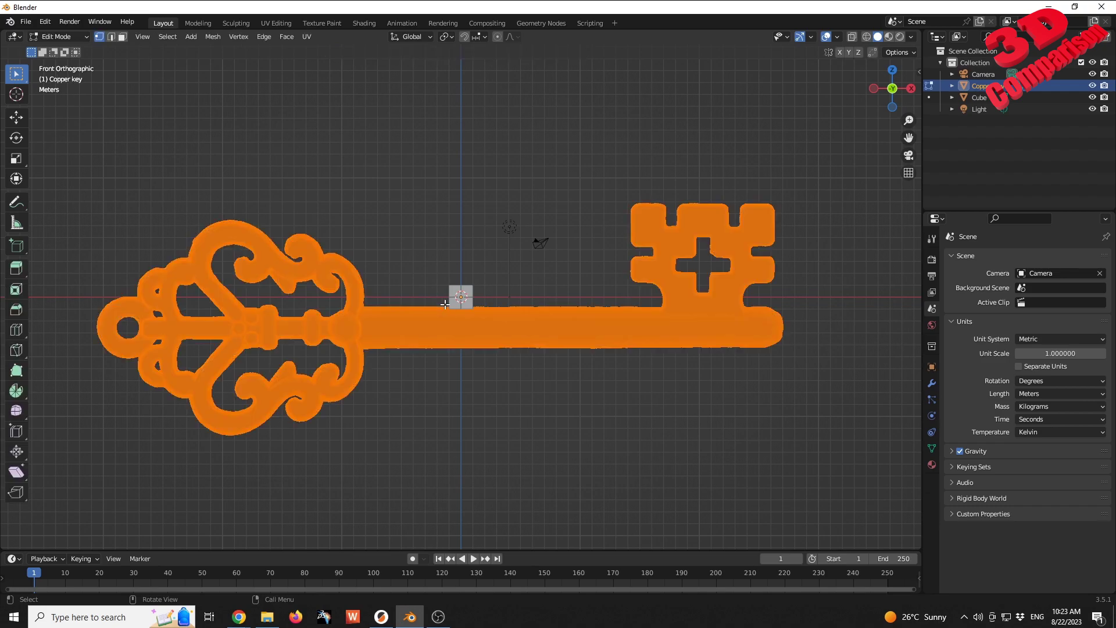
pyautogui.click(849, 37)
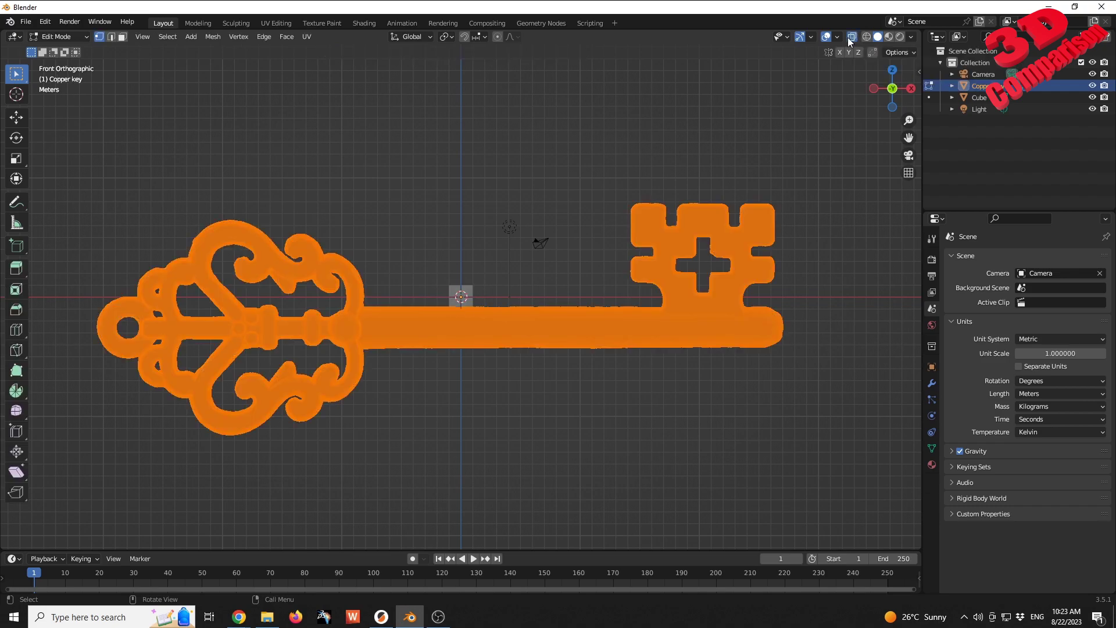
pyautogui.click(656, 181)
pyautogui.moveTo(600, 161); pyautogui.dragTo(822, 301)
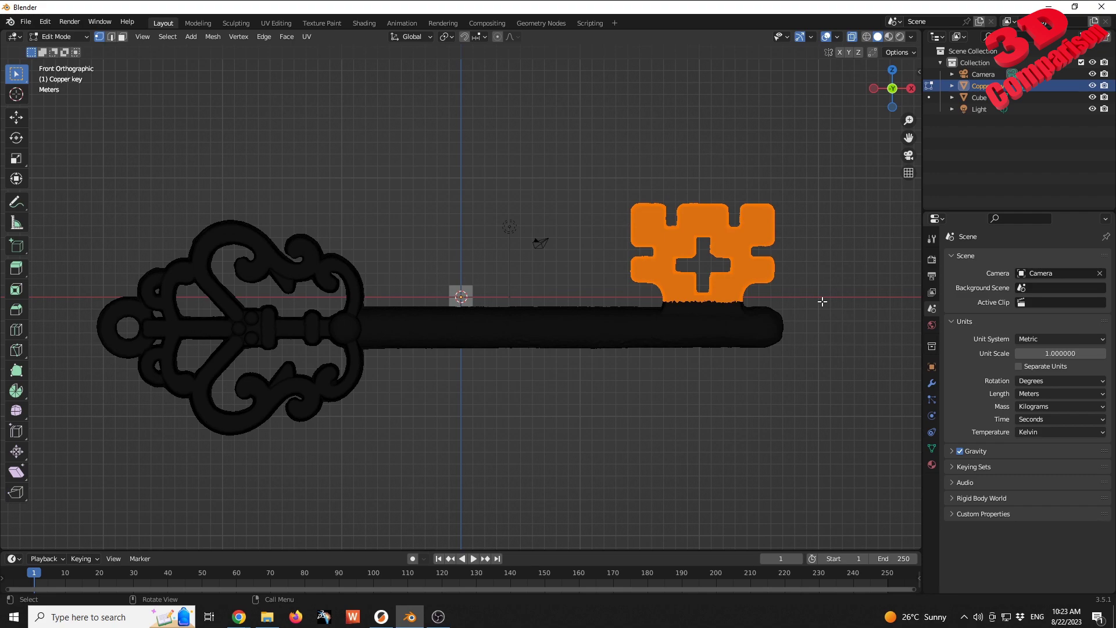
pyautogui.press('e')
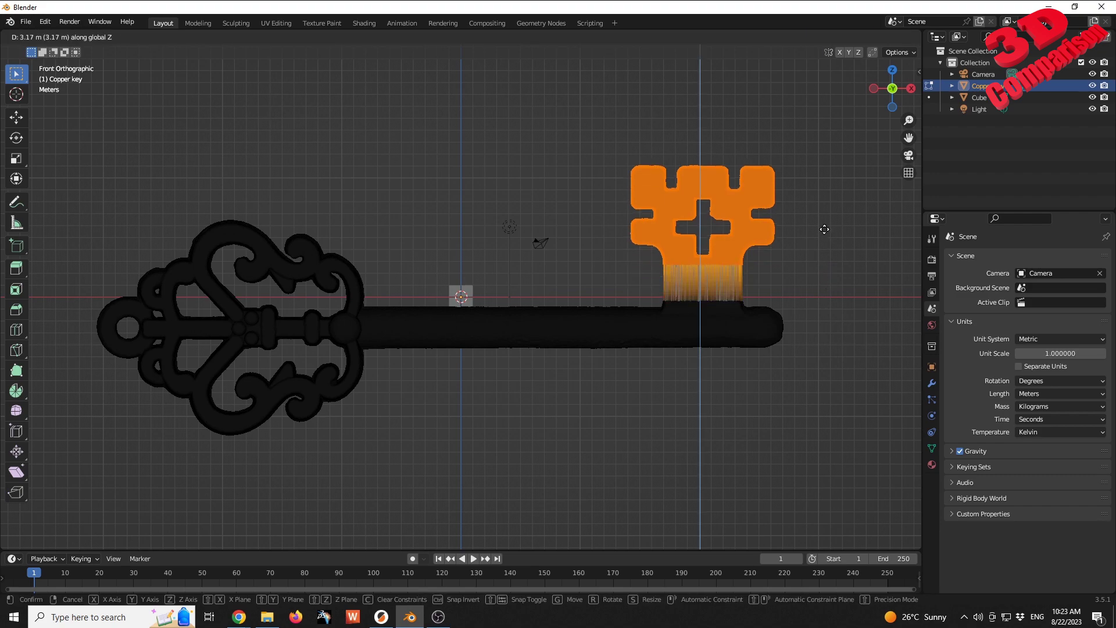
pyautogui.click(826, 184)
pyautogui.press('Tab')
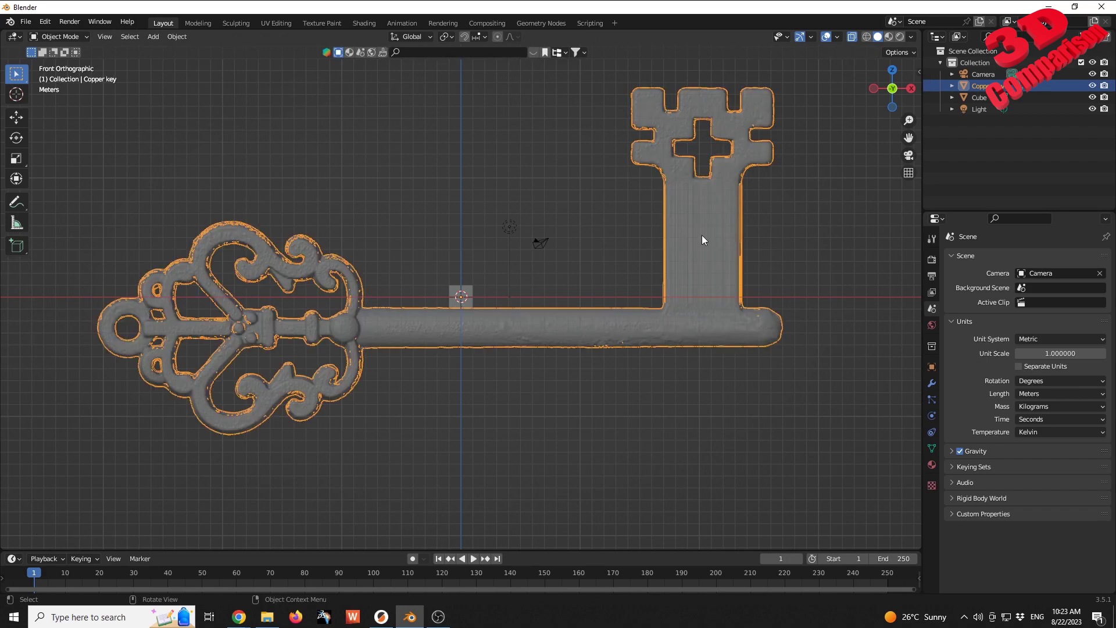
# Step: Orbit to an angled view and reselect the copper key object
pyautogui.moveTo(668, 249); pyautogui.dragTo(601, 214, button='middle')
pyautogui.click(594, 235)
pyautogui.scroll(-2, 593, 236)
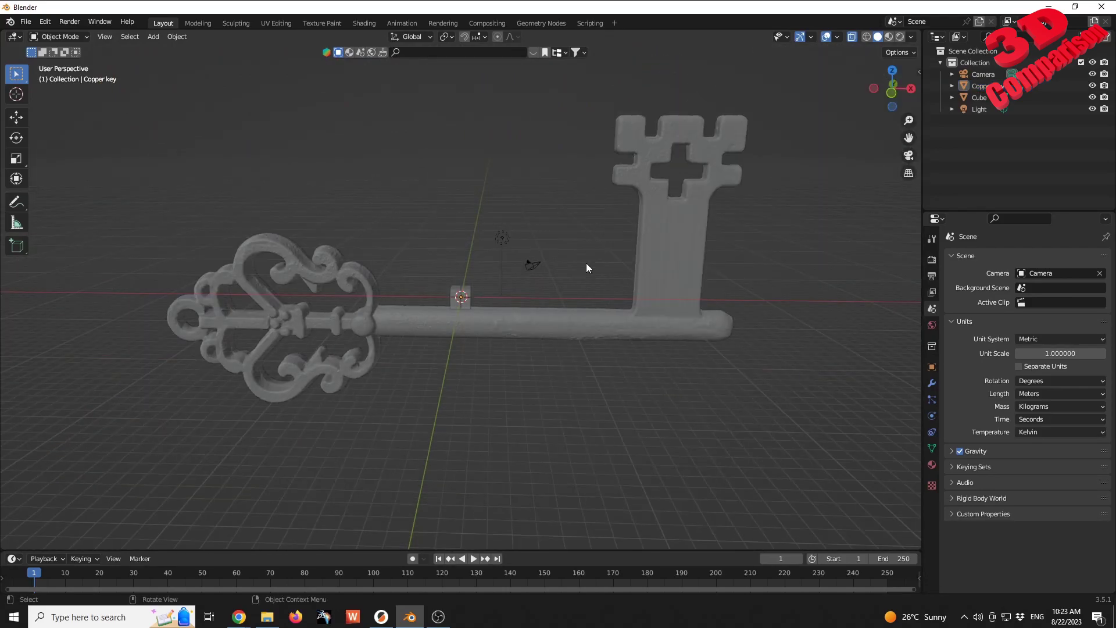
pyautogui.click(658, 257)
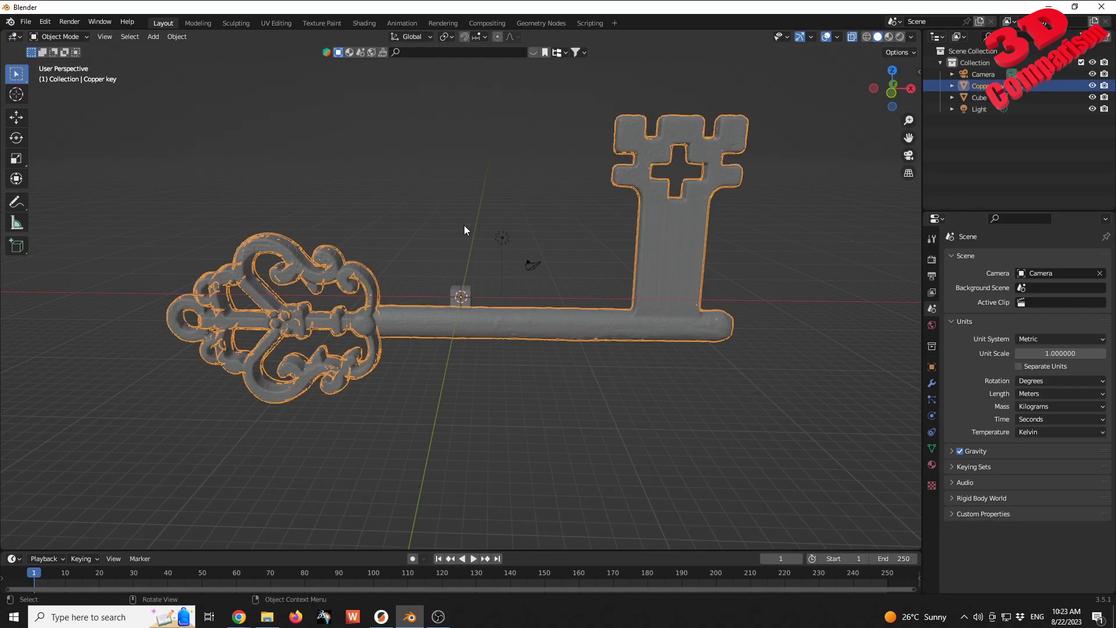
pyautogui.click(20, 25)
# Step: Export only the selected key as STL named 'key' to the Desktop
pyautogui.moveTo(77, 194)
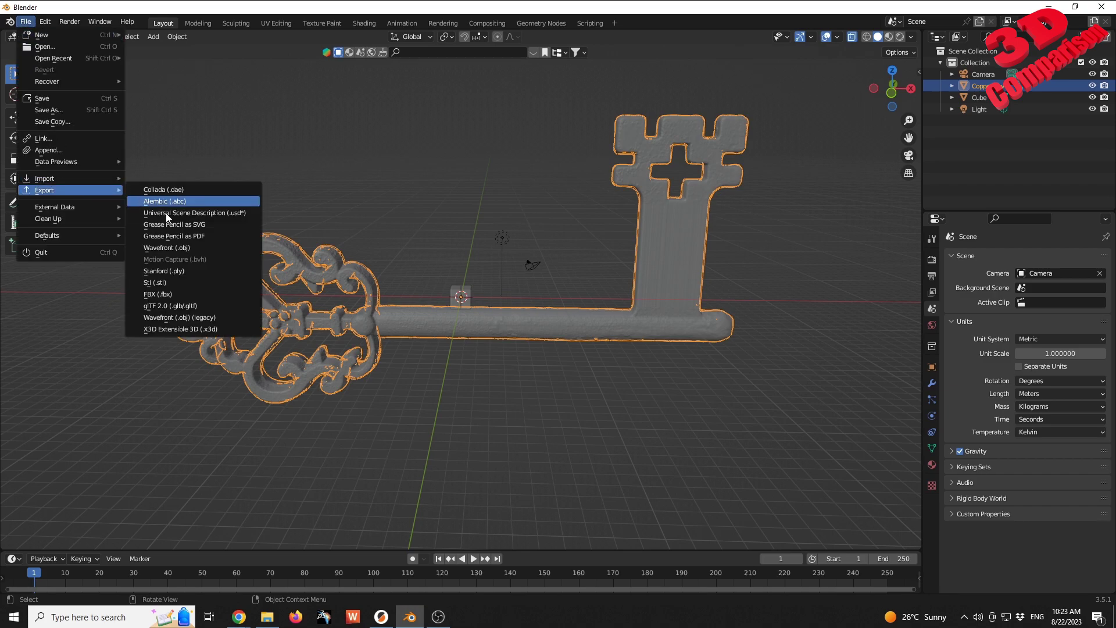
pyautogui.click(176, 282)
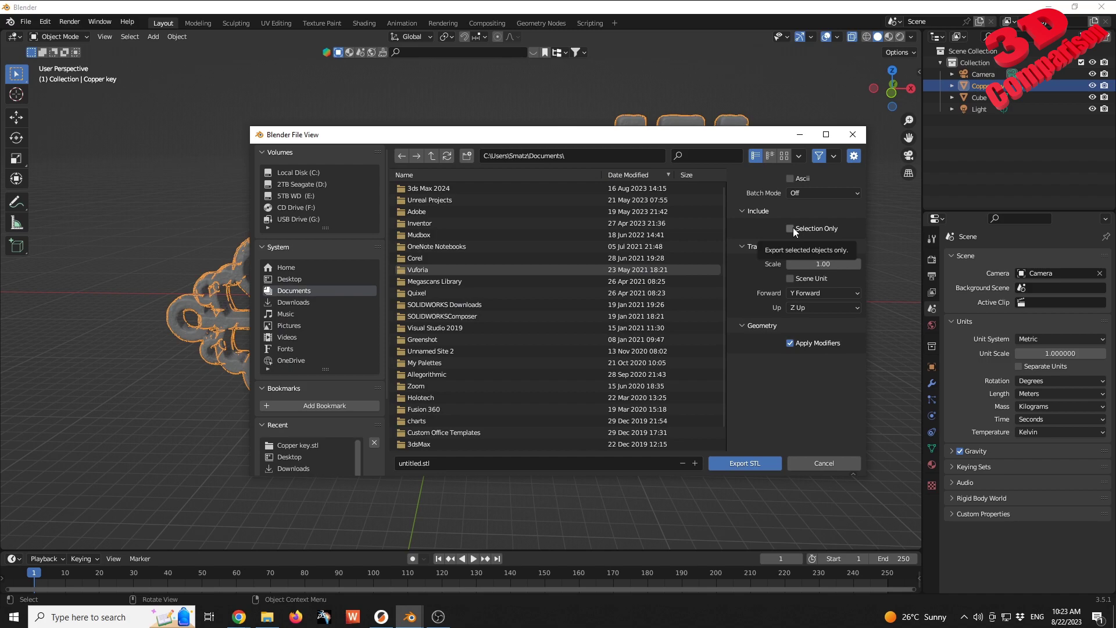
pyautogui.click(806, 230)
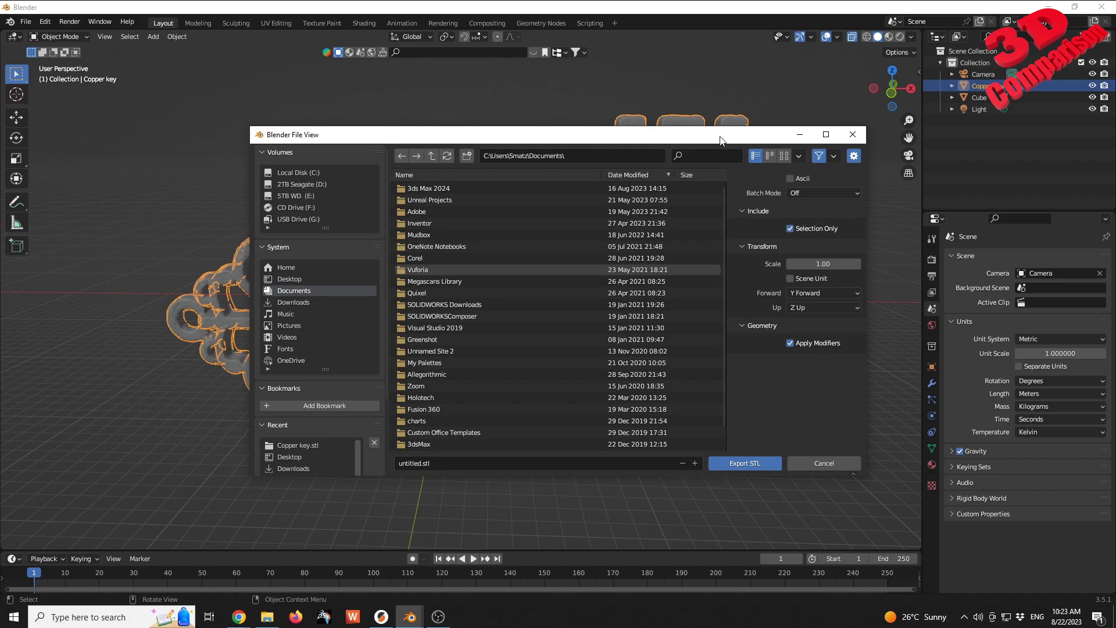
pyautogui.moveTo(719, 141)
pyautogui.mouseDown()
pyautogui.moveTo(925, 248)
pyautogui.moveTo(709, 370)
pyautogui.moveTo(632, 357)
pyautogui.moveTo(763, 150)
pyautogui.moveTo(740, 134)
pyautogui.mouseUp()
pyautogui.click(302, 271)
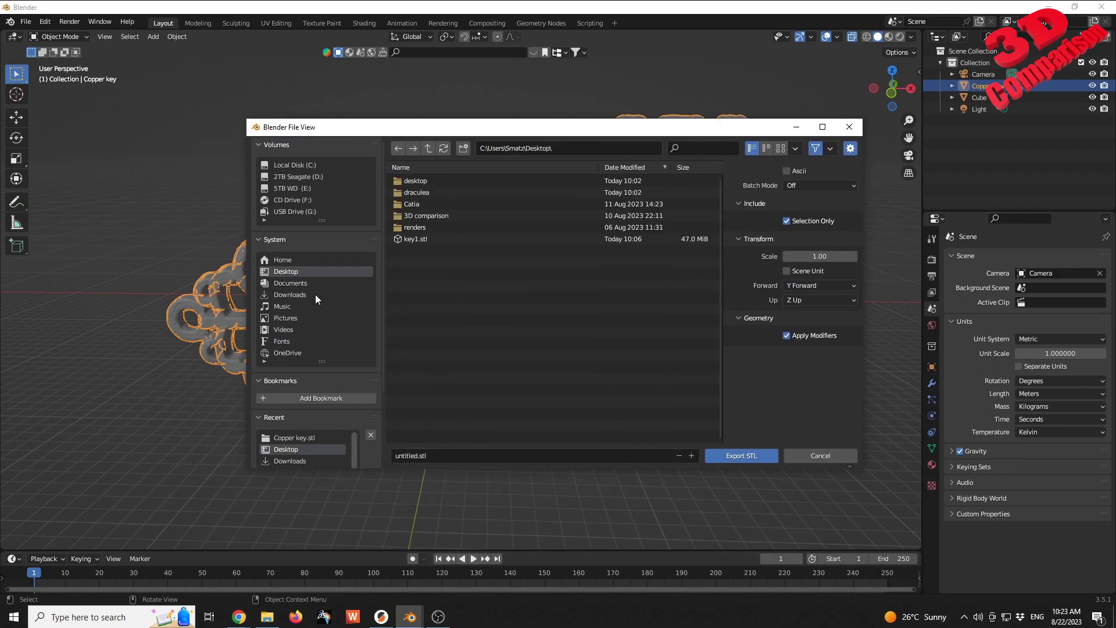
pyautogui.click(427, 457)
pyautogui.write('key')
pyautogui.click(732, 454)
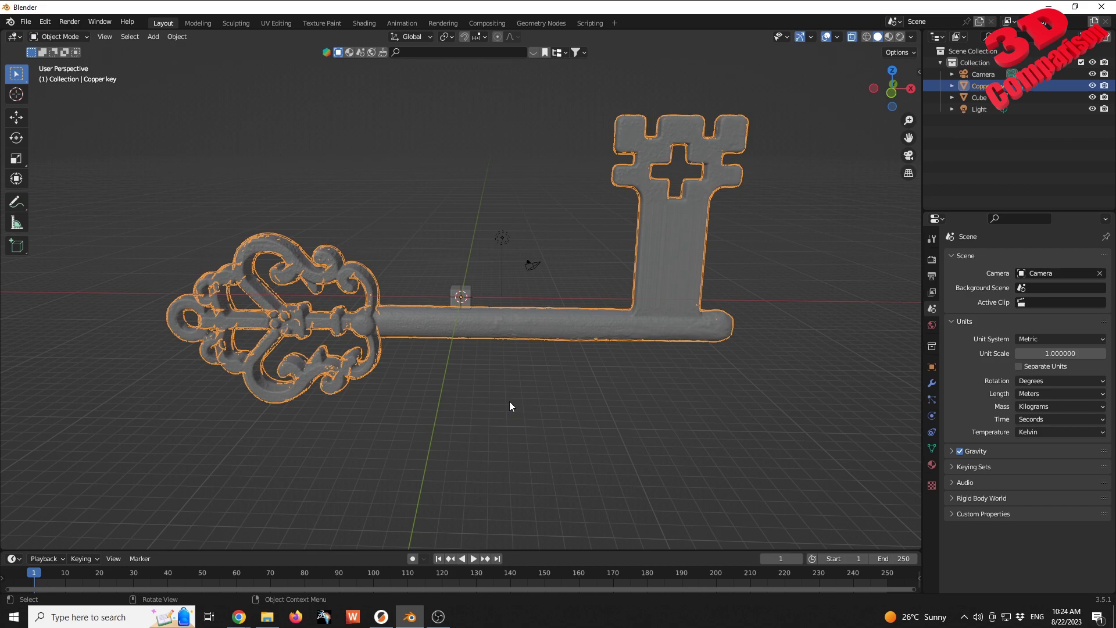
# Step: In PrusaSlicer's import dialog, select the key file on the Desktop
pyautogui.moveTo(382, 616)
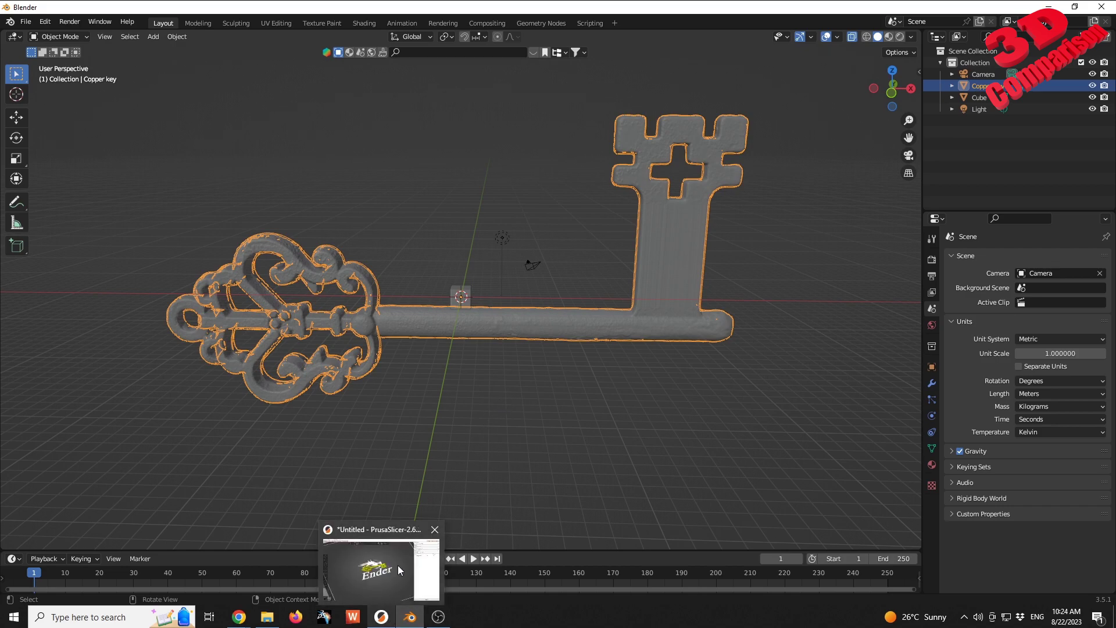
pyautogui.click(398, 565)
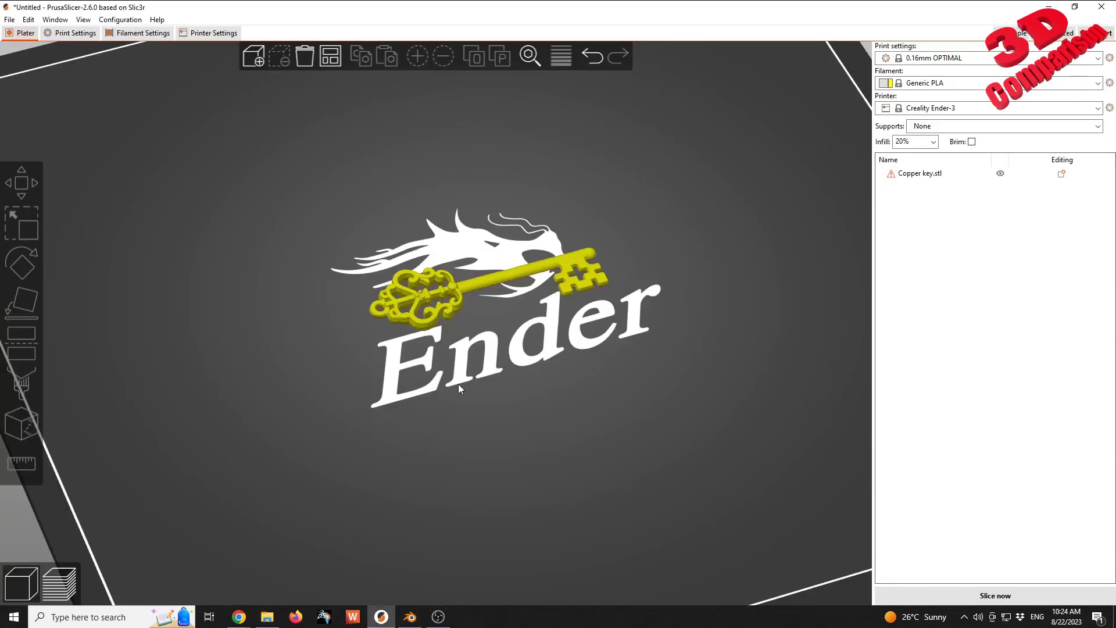
pyautogui.click(9, 21)
pyautogui.moveTo(61, 105)
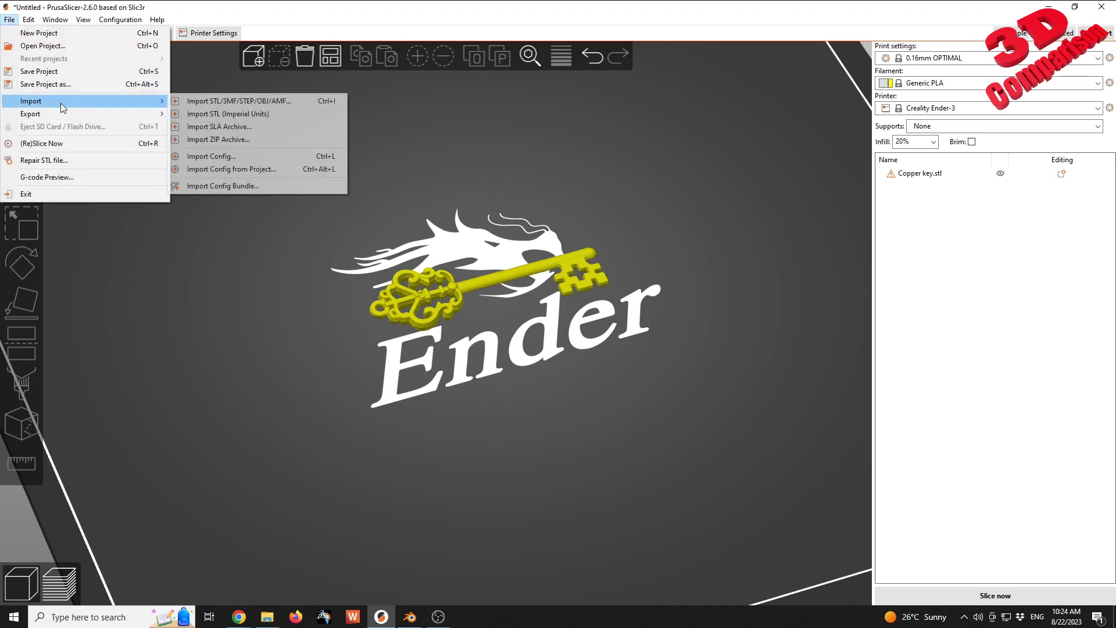
pyautogui.click(254, 102)
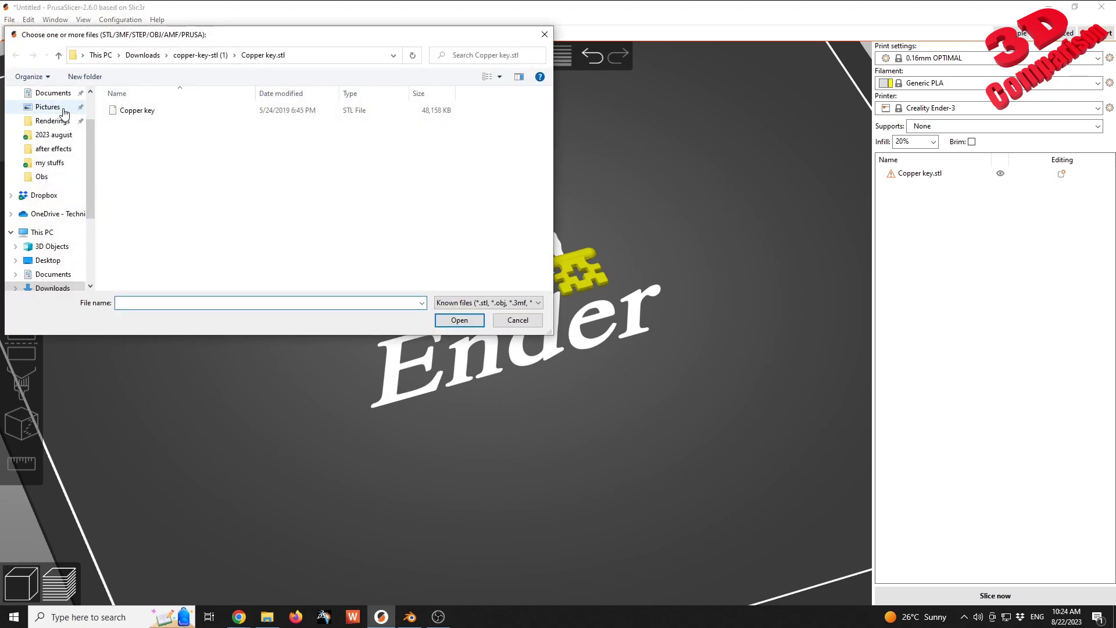
pyautogui.click(49, 116)
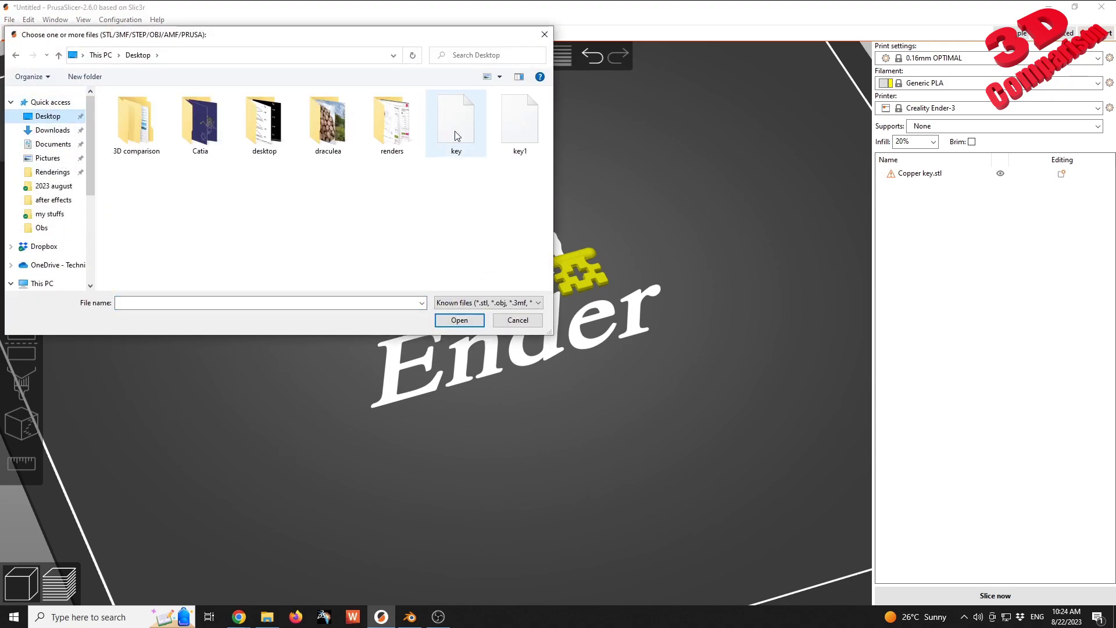
pyautogui.click(461, 119)
# Step: Check key.stl's modified time in Properties, import it onto the plate, and return to Blender
pyautogui.rightClick(461, 119)
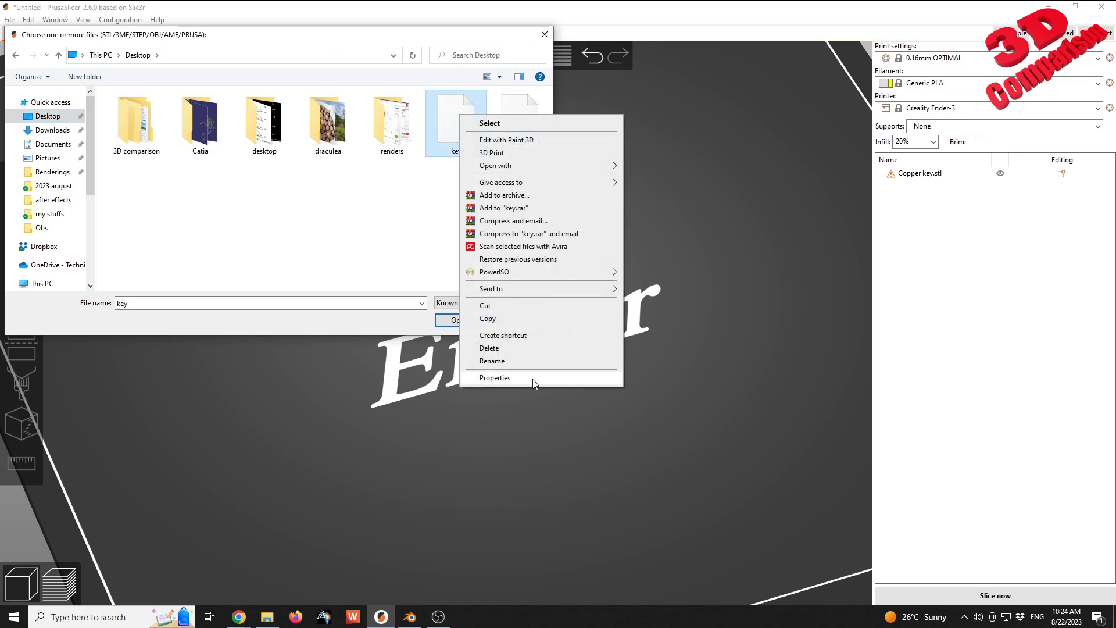
pyautogui.click(519, 379)
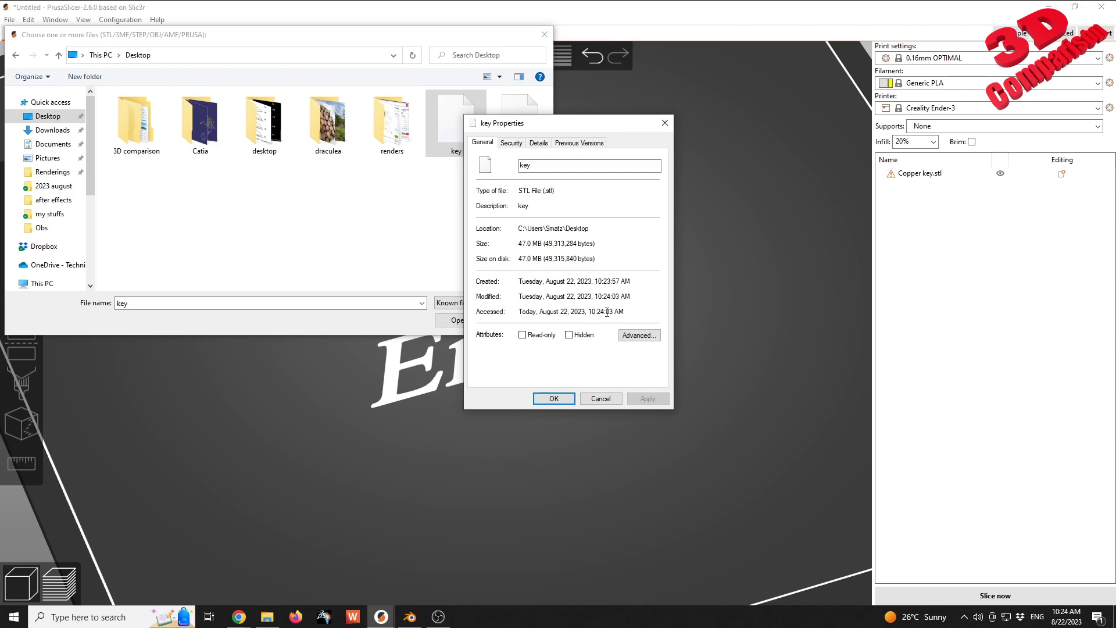
pyautogui.moveTo(598, 296); pyautogui.dragTo(626, 297)
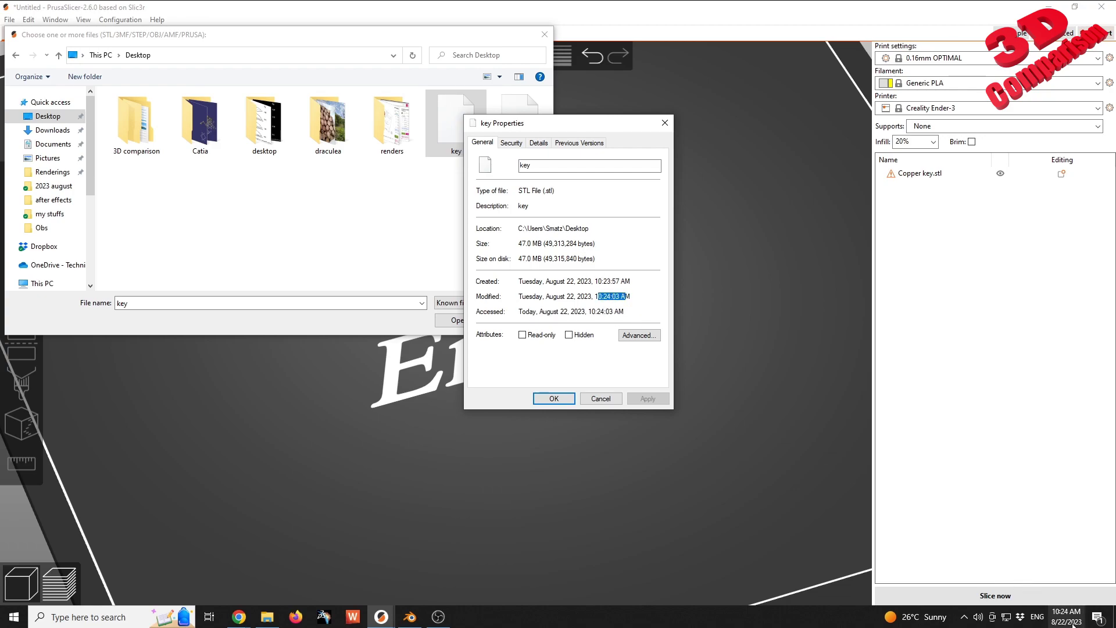
pyautogui.click(554, 399)
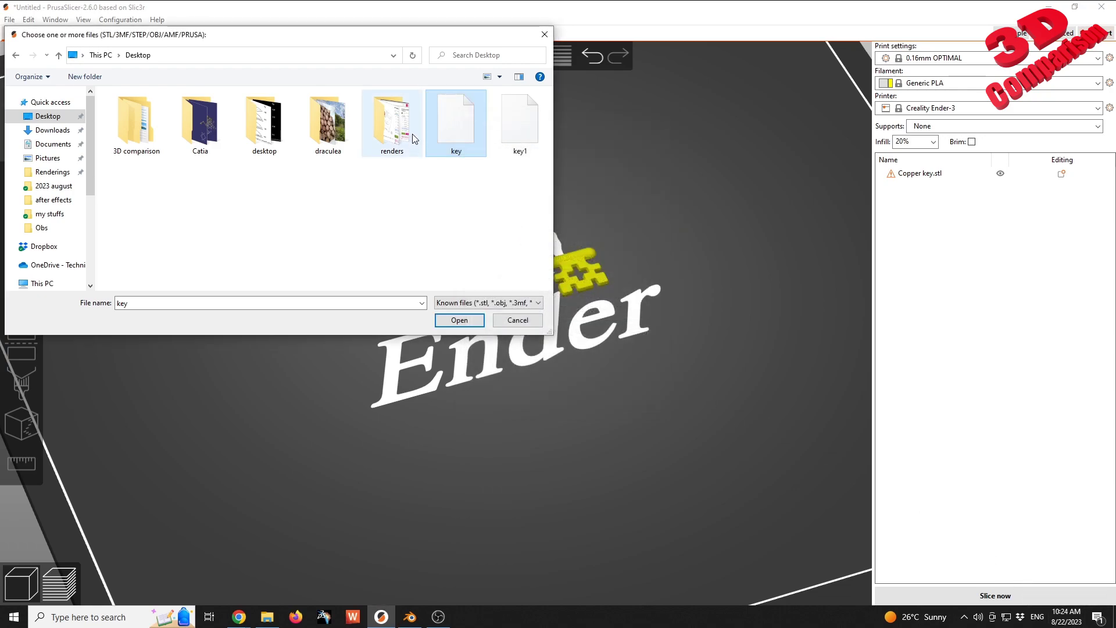
pyautogui.click(460, 320)
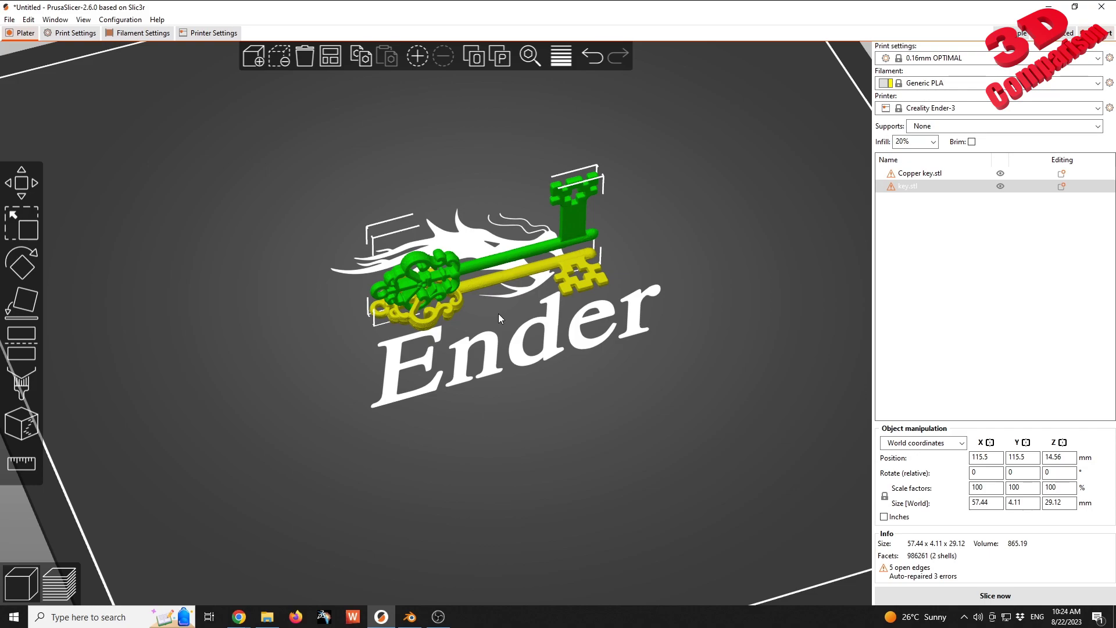
pyautogui.click(410, 616)
# Step: Deselect, switch to front view, and set up the Measure tool with snapping
pyautogui.click(622, 357)
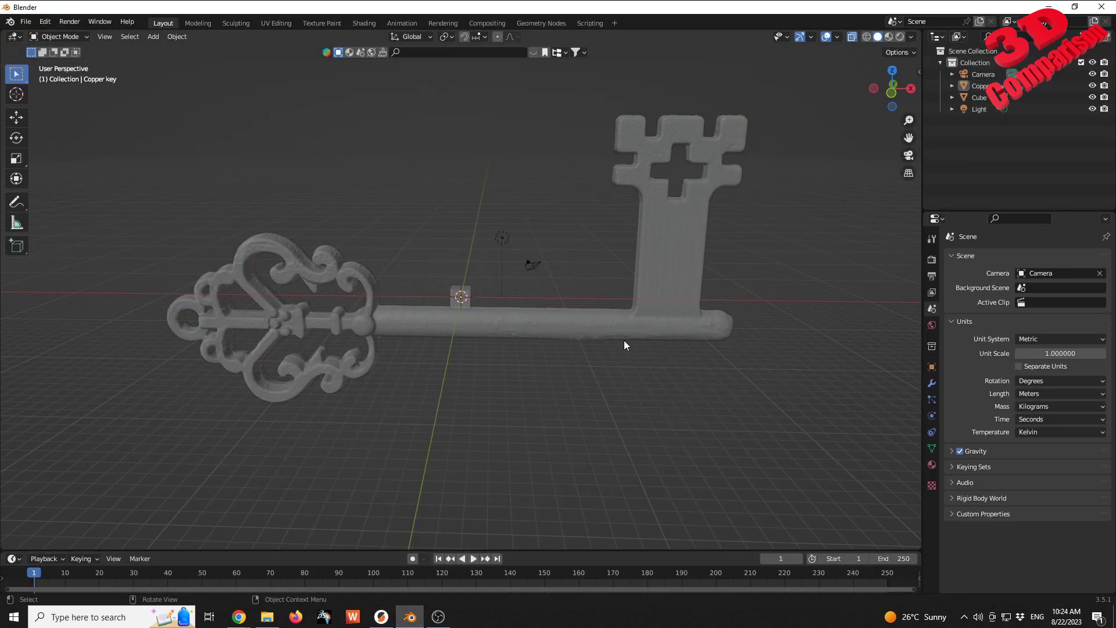
pyautogui.press('KP_1')
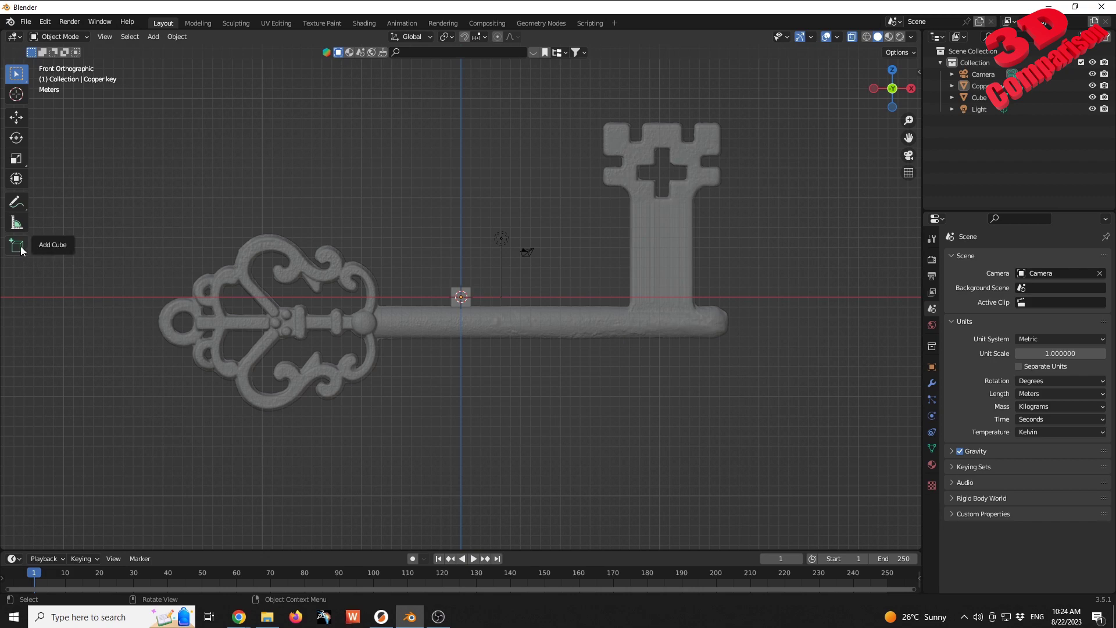
pyautogui.click(17, 223)
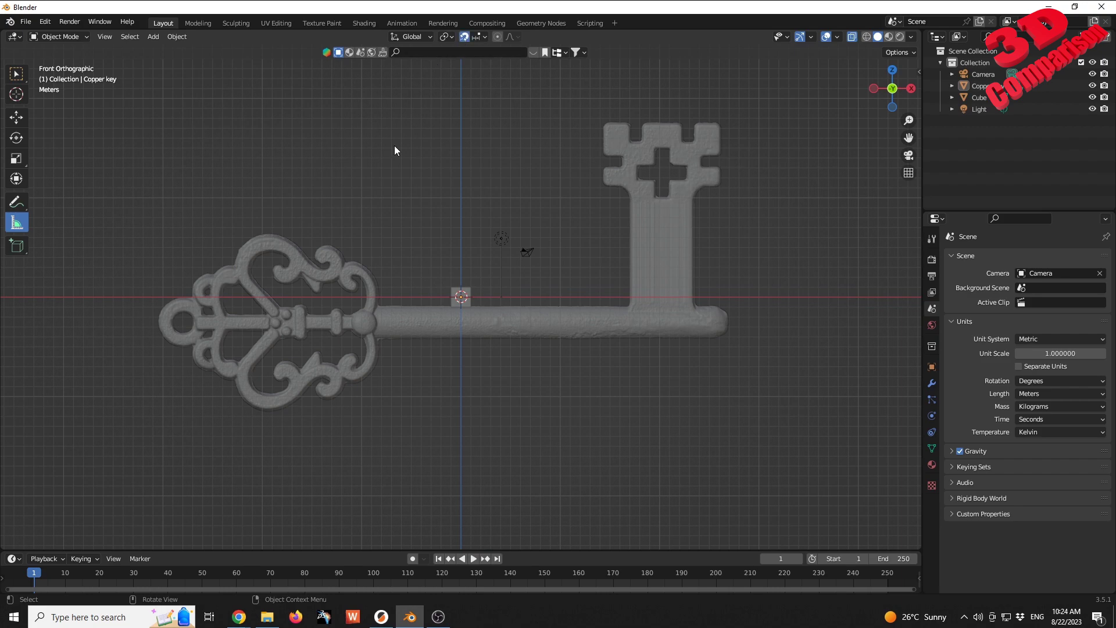
pyautogui.click(446, 37)
pyautogui.moveTo(476, 37)
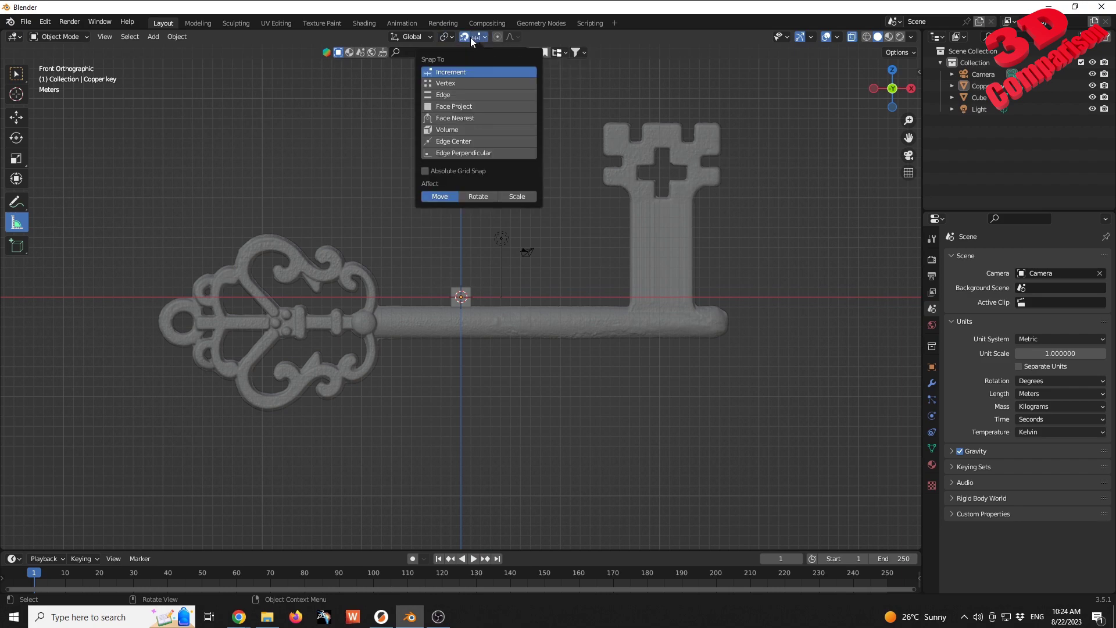
pyautogui.click(465, 88)
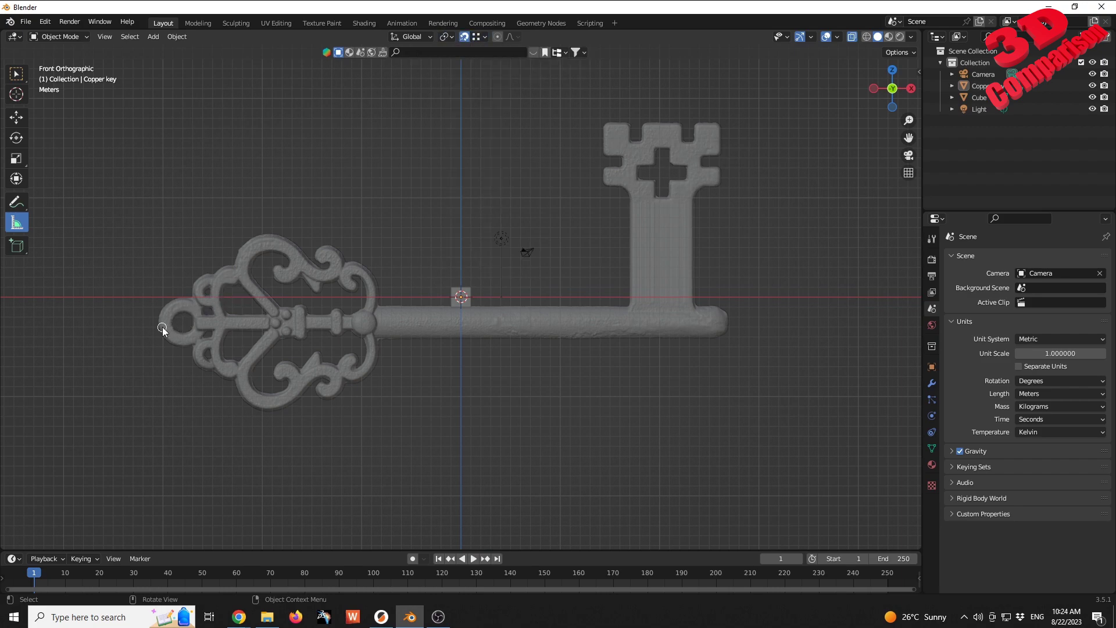
# Step: Measure the key from ring end to tip (57.3787), then switch to PrusaSlicer
pyautogui.moveTo(159, 321); pyautogui.dragTo(730, 322)
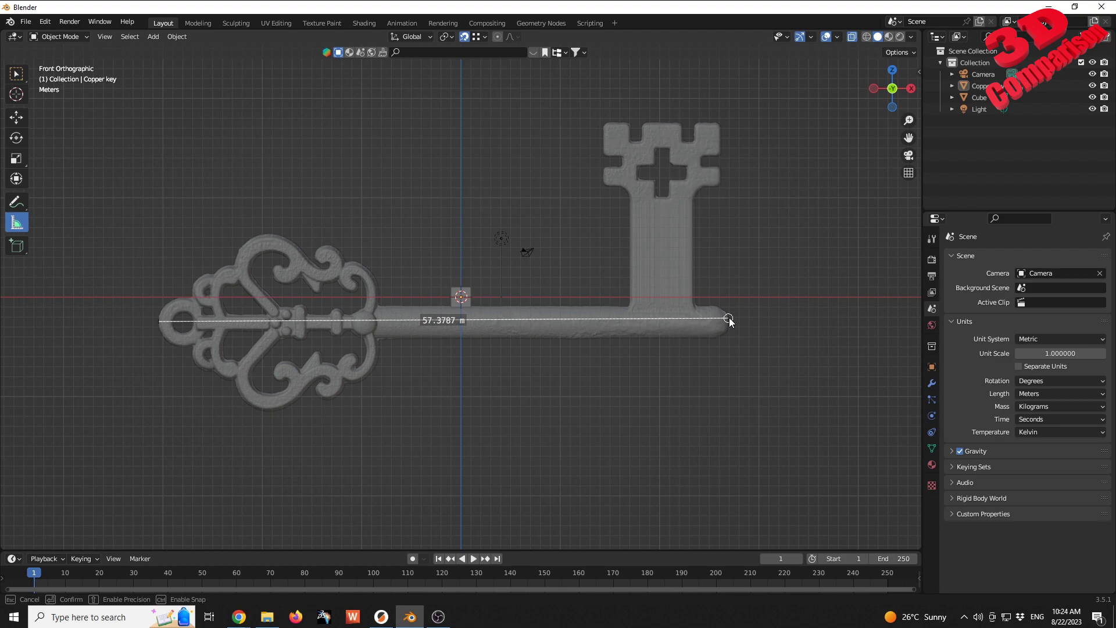
pyautogui.moveTo(730, 320); pyautogui.dragTo(731, 320)
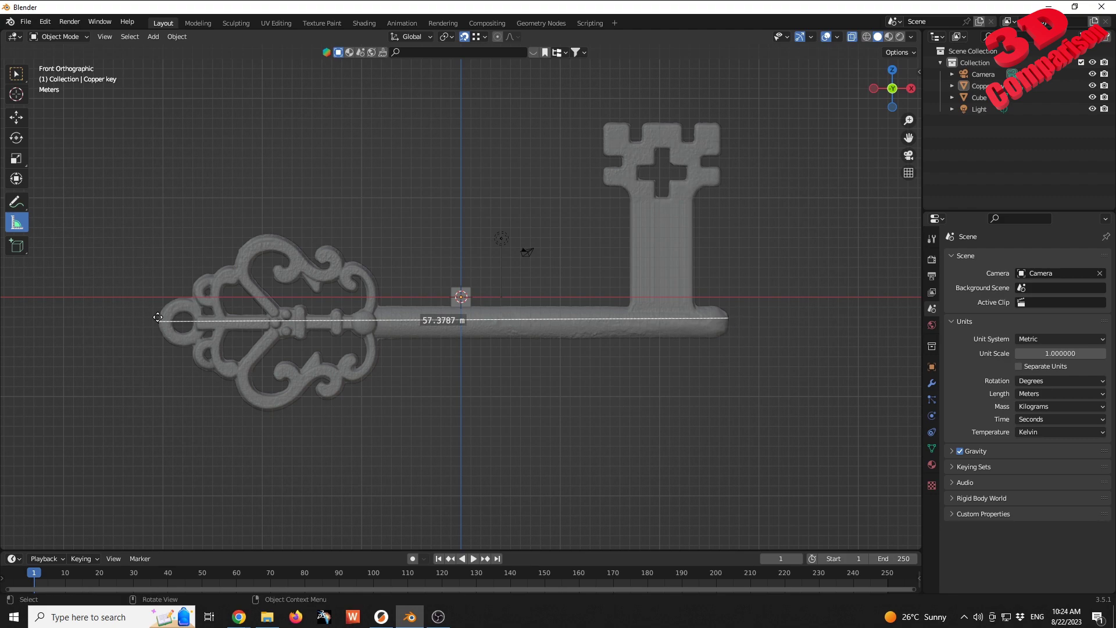
pyautogui.click(381, 616)
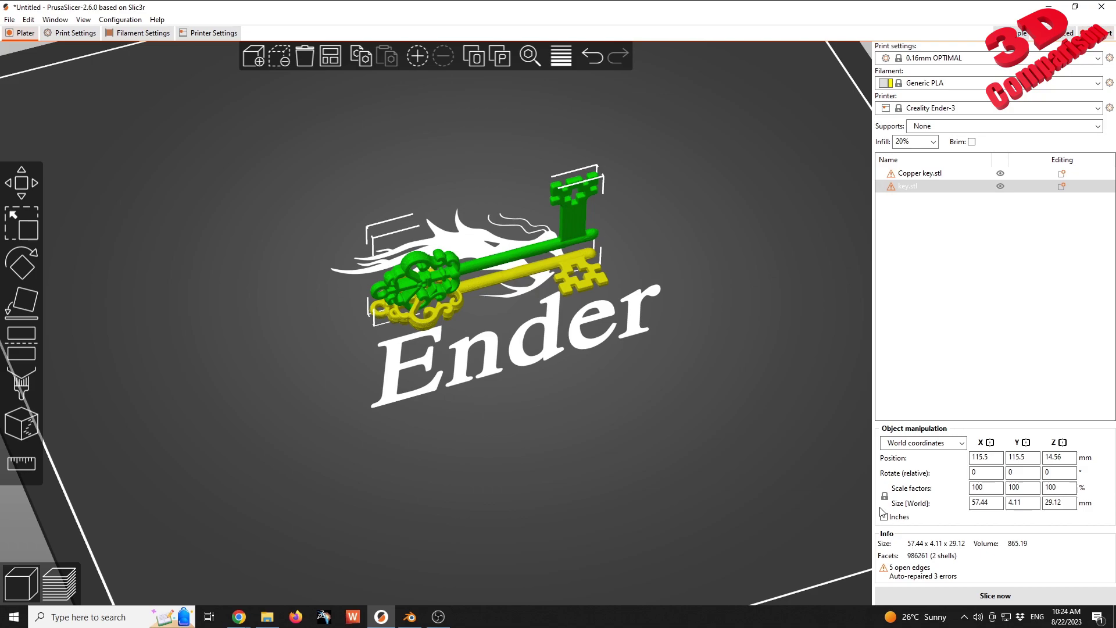
# Step: Lay the imported green key.stl flat on the bed using Place on Face
pyautogui.click(23, 304)
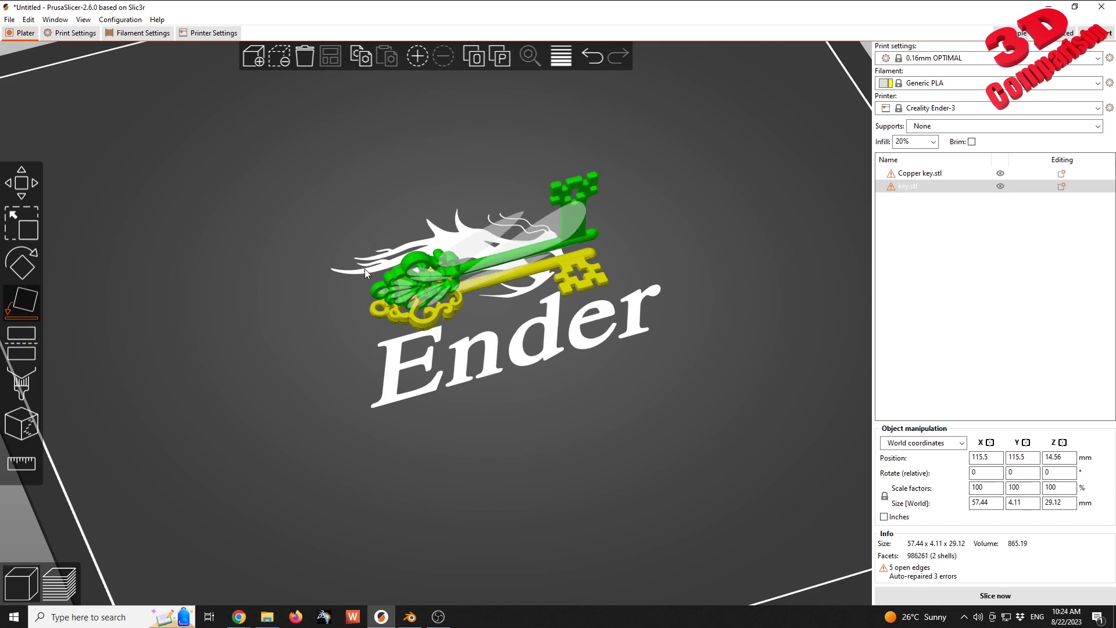
pyautogui.click(557, 238)
pyautogui.click(606, 378)
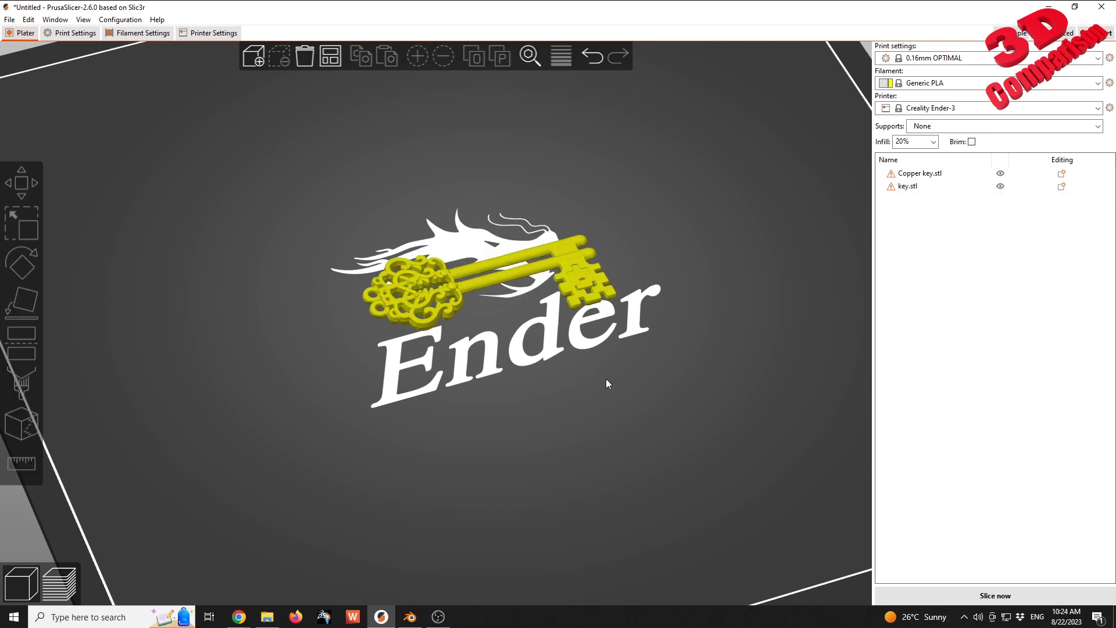
# Step: Move key.stl beside the original Copper key so both lie side by side
pyautogui.click(572, 245)
pyautogui.click(21, 183)
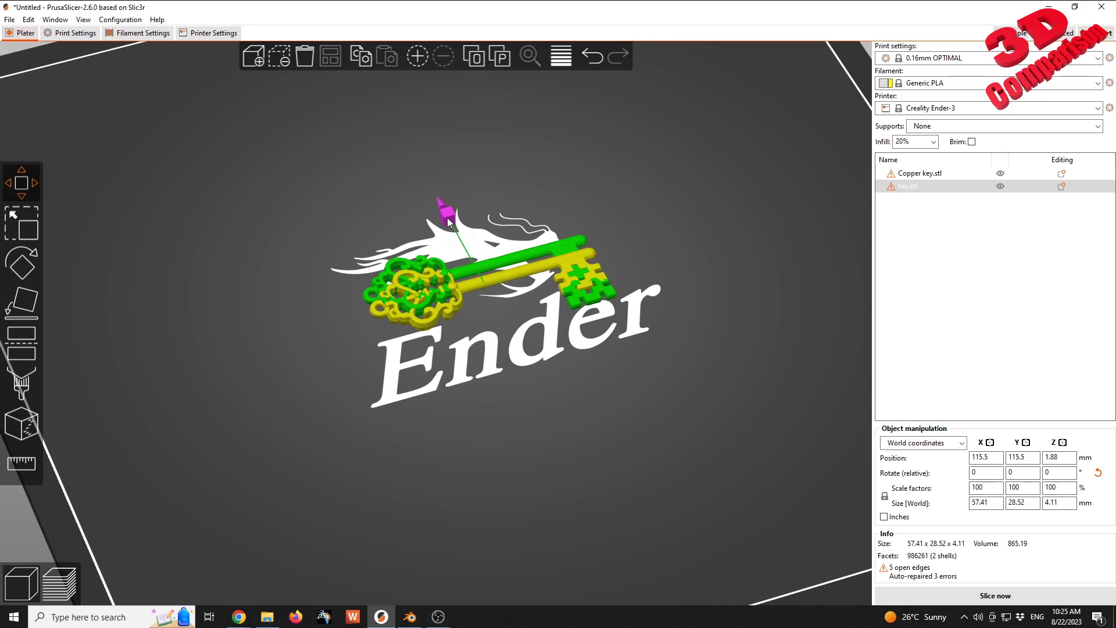
pyautogui.moveTo(449, 222); pyautogui.dragTo(507, 322)
pyautogui.click(638, 445)
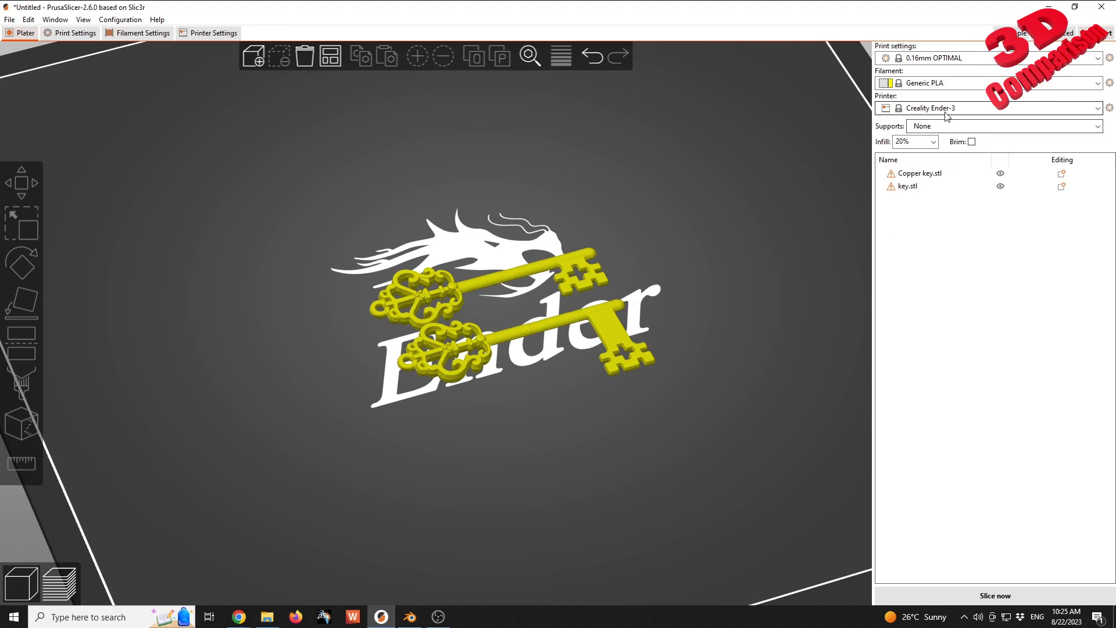
# Step: Check the Creality Ender-3 preset's 225 × 225 bed shape and close it unchanged
pyautogui.click(1110, 107)
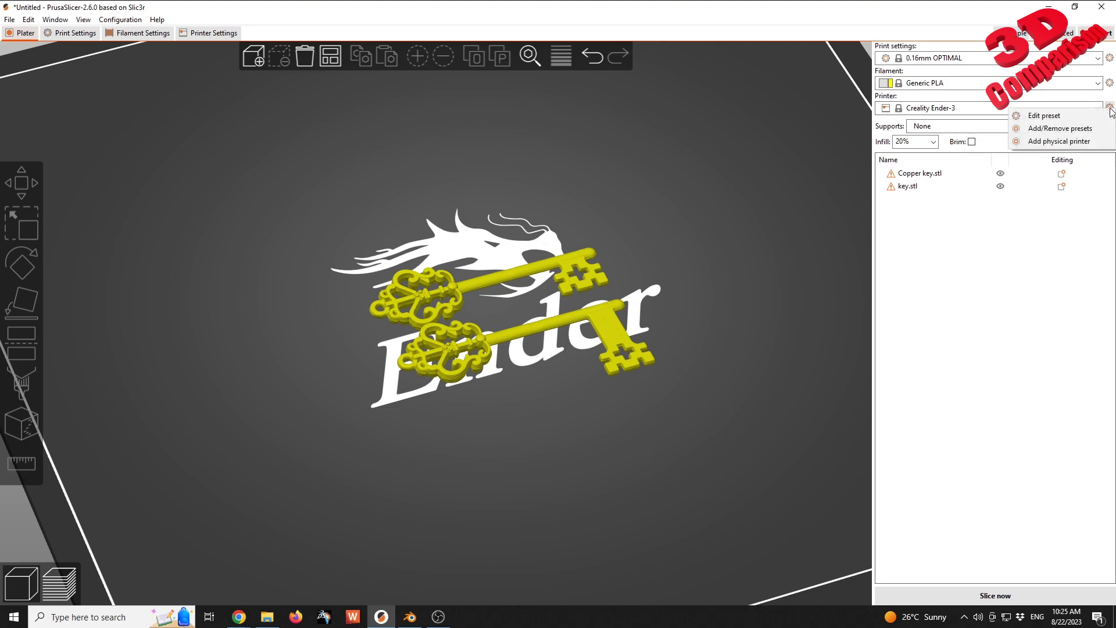
pyautogui.click(1053, 116)
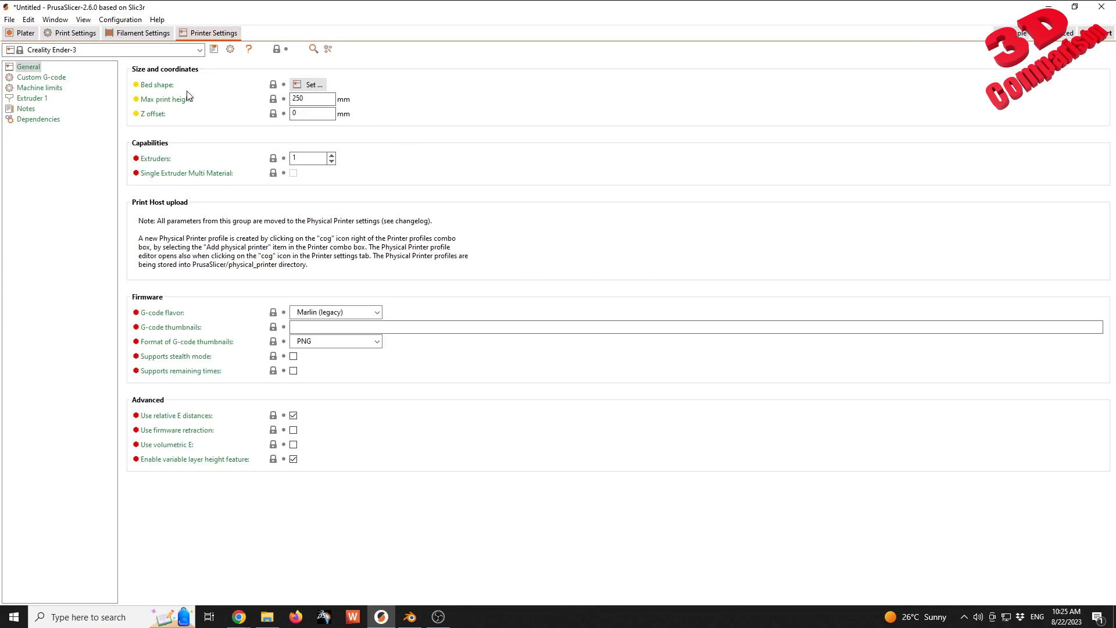
pyautogui.click(308, 84)
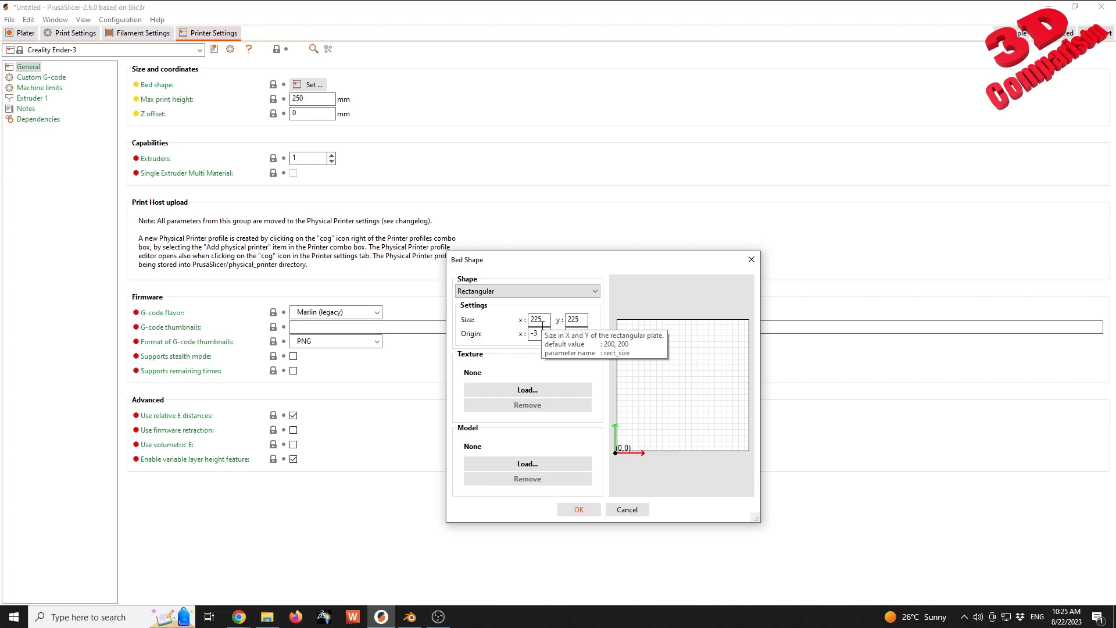
pyautogui.click(627, 509)
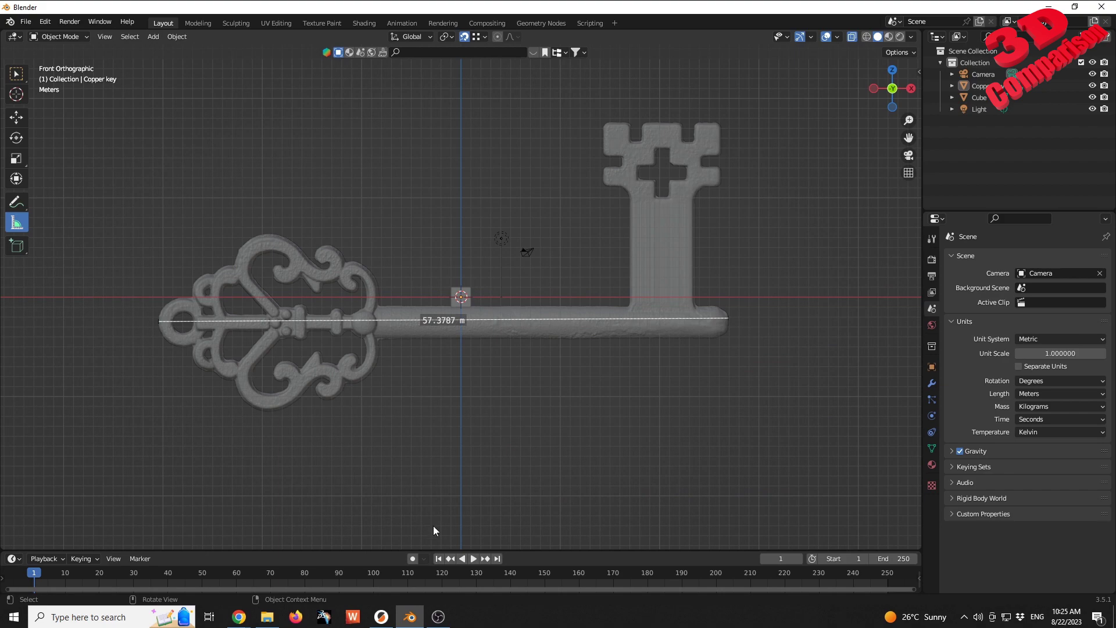
# Step: Bring the YouTube tutorial forward and scroll down to its three comments
pyautogui.moveTo(238, 616)
pyautogui.click(174, 567)
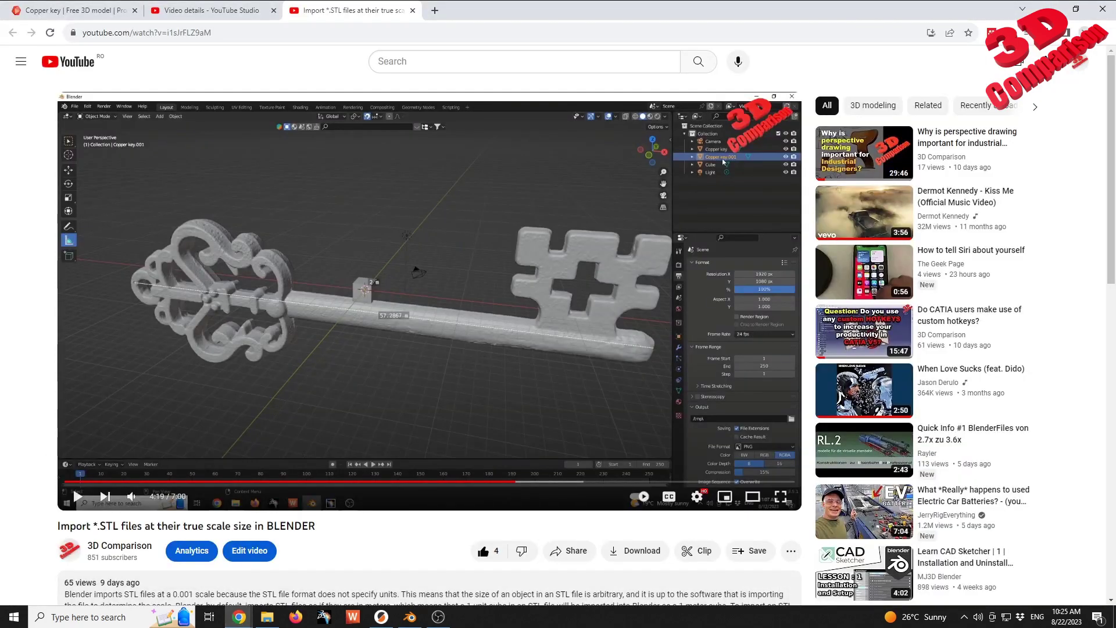
pyautogui.scroll(-6, 26, 476)
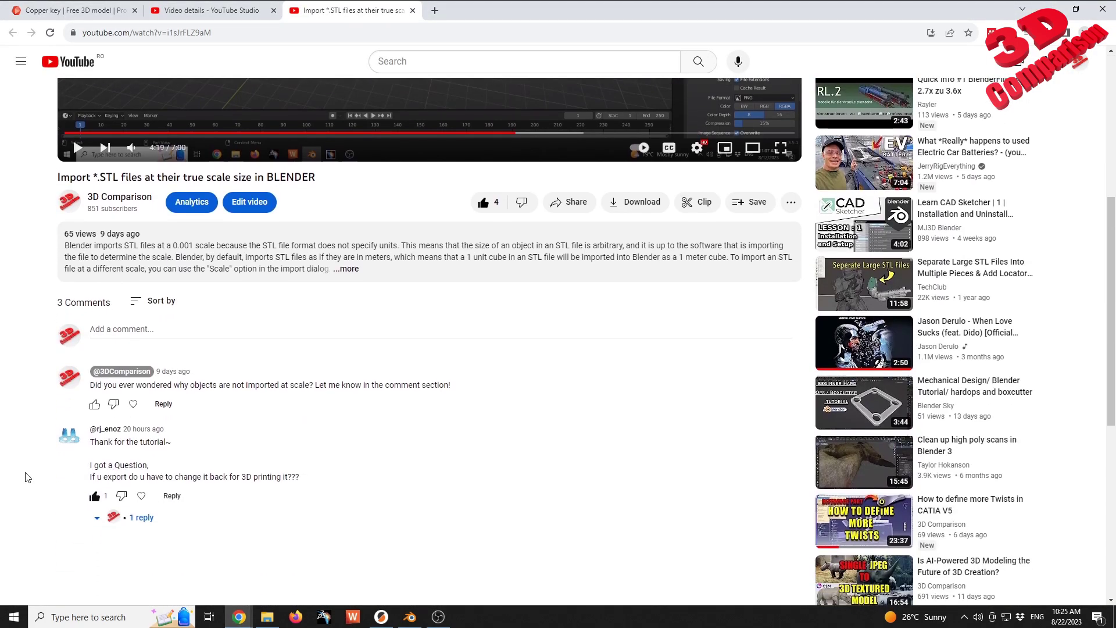